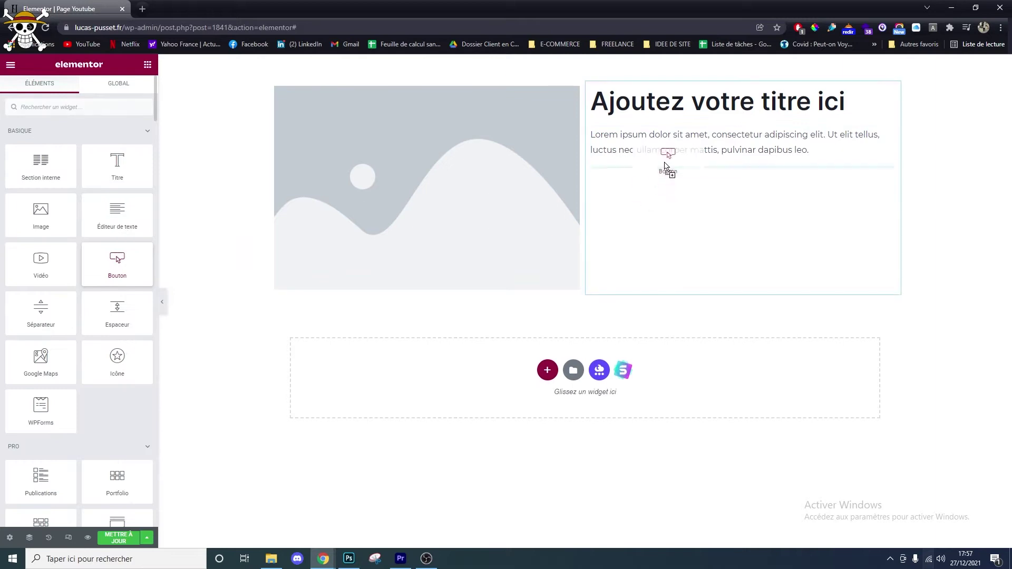
# Step: Set the section's top and bottom margins to 200 px
pyautogui.click(578, 80)
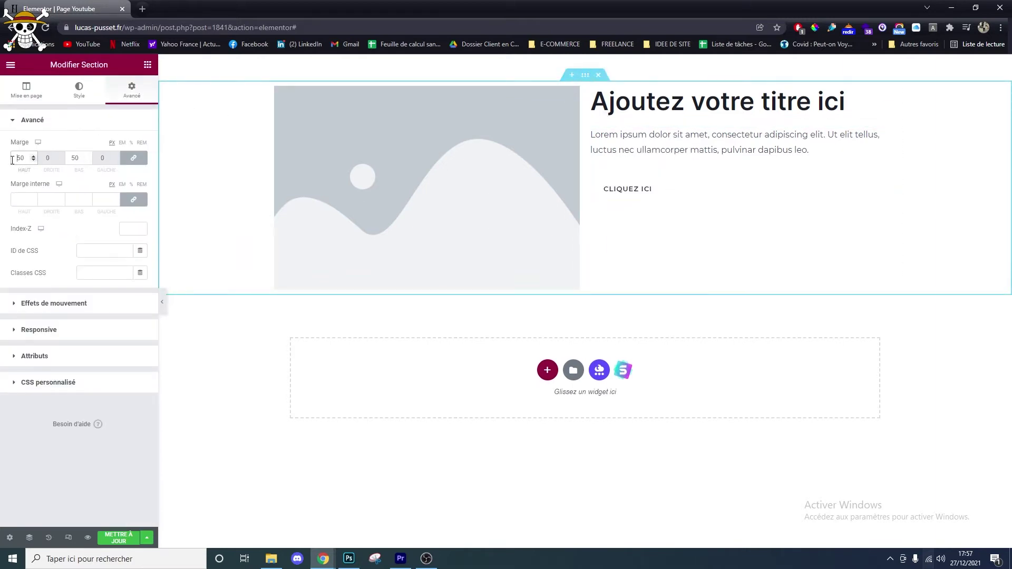
pyautogui.click(13, 160)
pyautogui.write('2')
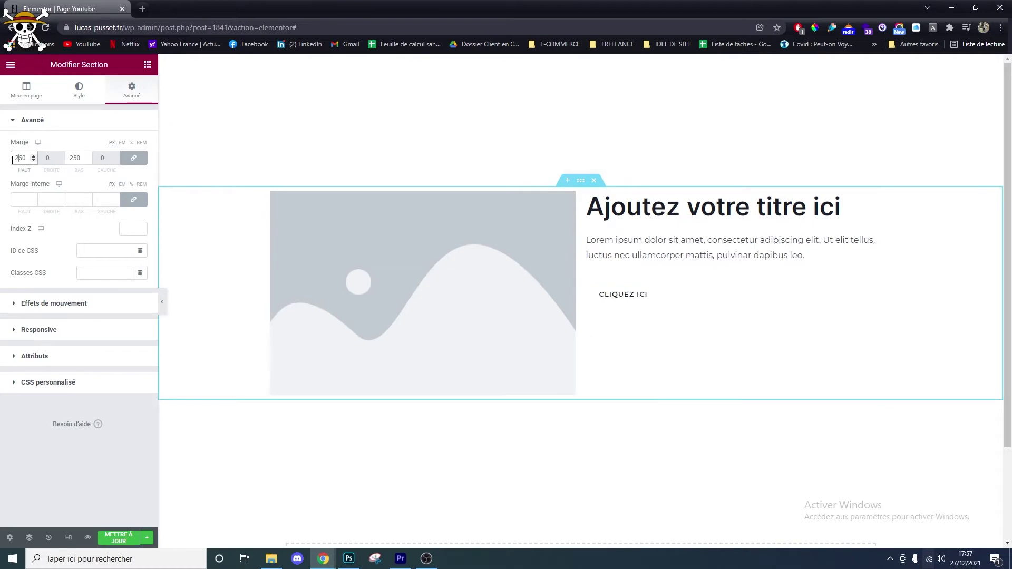
pyautogui.press('Delete')
pyautogui.write('0')
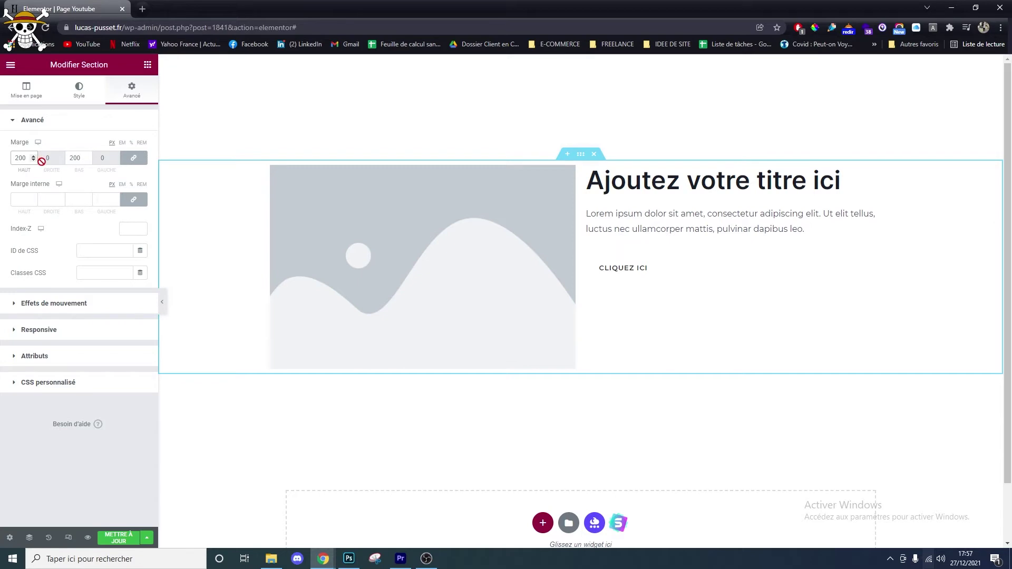
# Step: Update the page, test the button in the page preview, and return to the editor
pyautogui.click(119, 538)
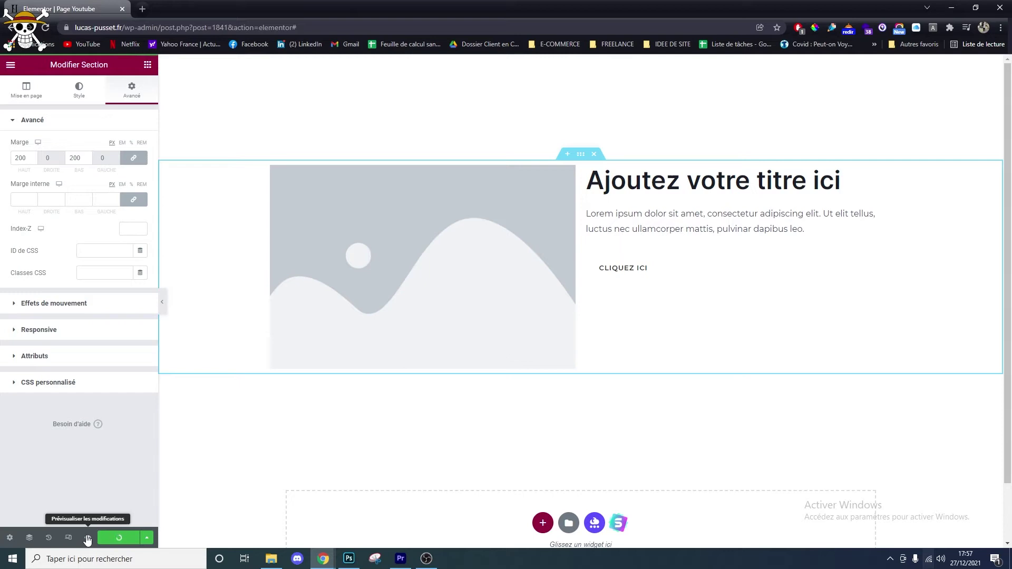
pyautogui.click(88, 539)
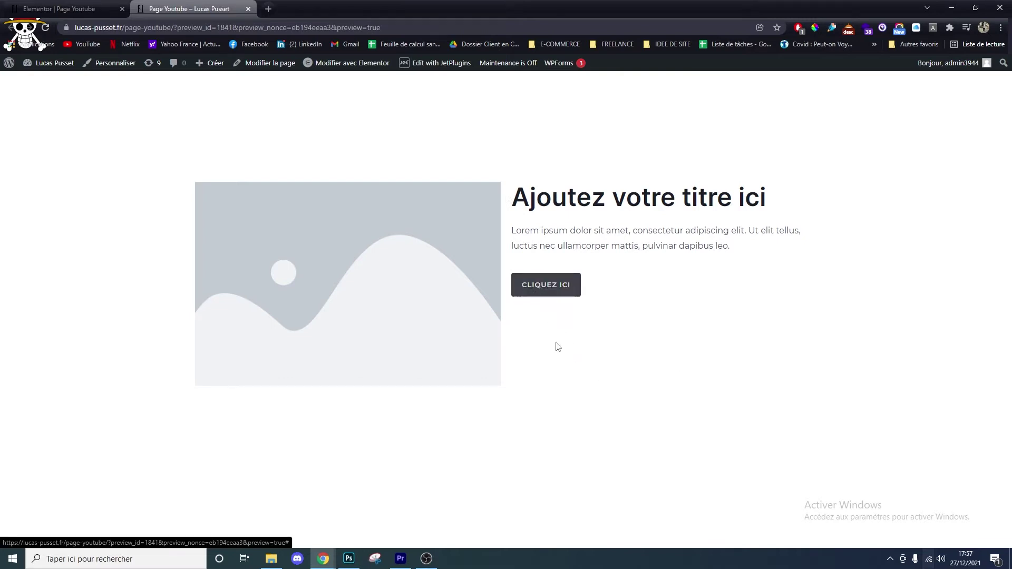
pyautogui.click(521, 294)
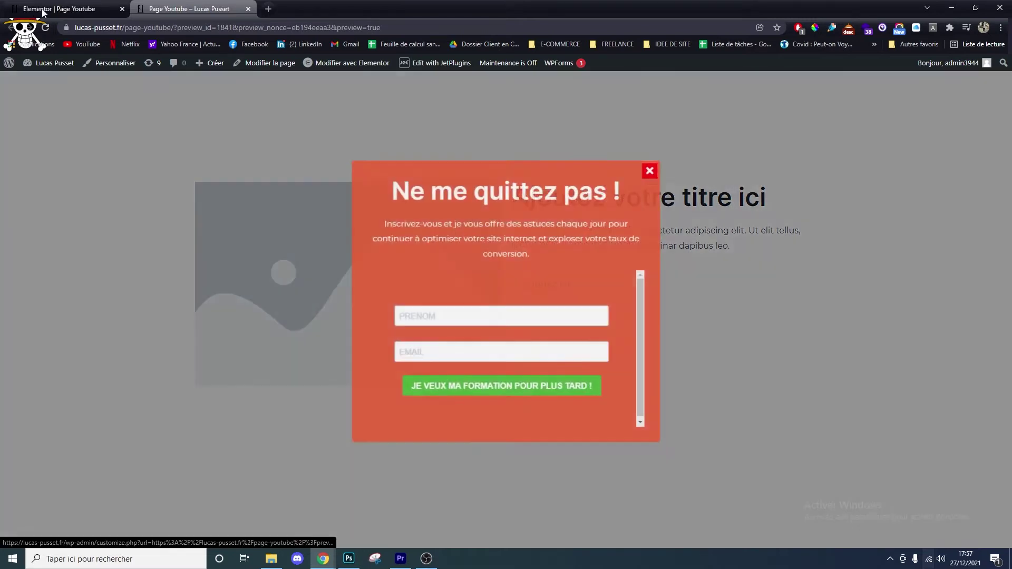
pyautogui.click(665, 173)
pyautogui.click(103, 6)
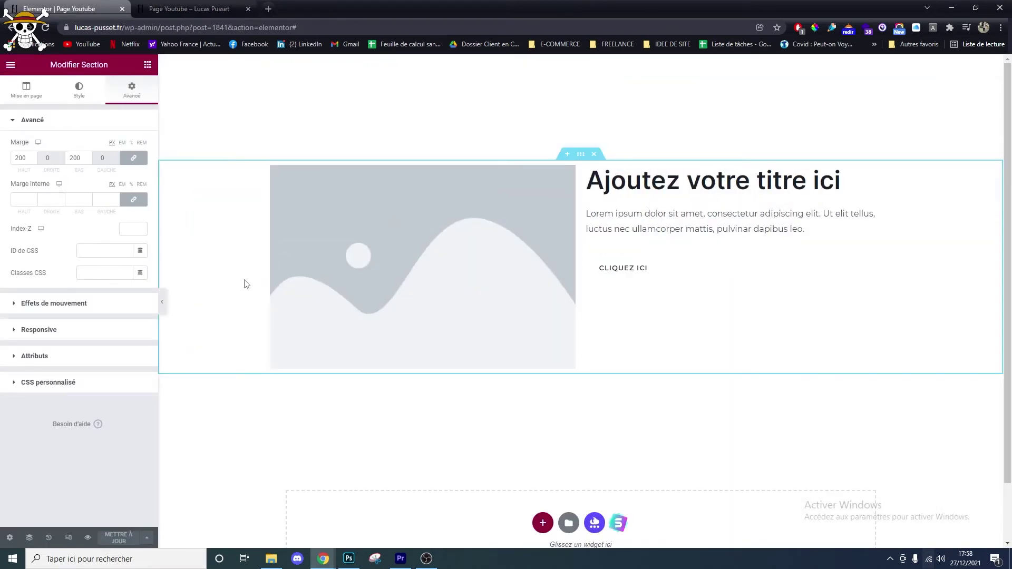
# Step: Open the hover style settings of the placeholder image widget
pyautogui.click(569, 172)
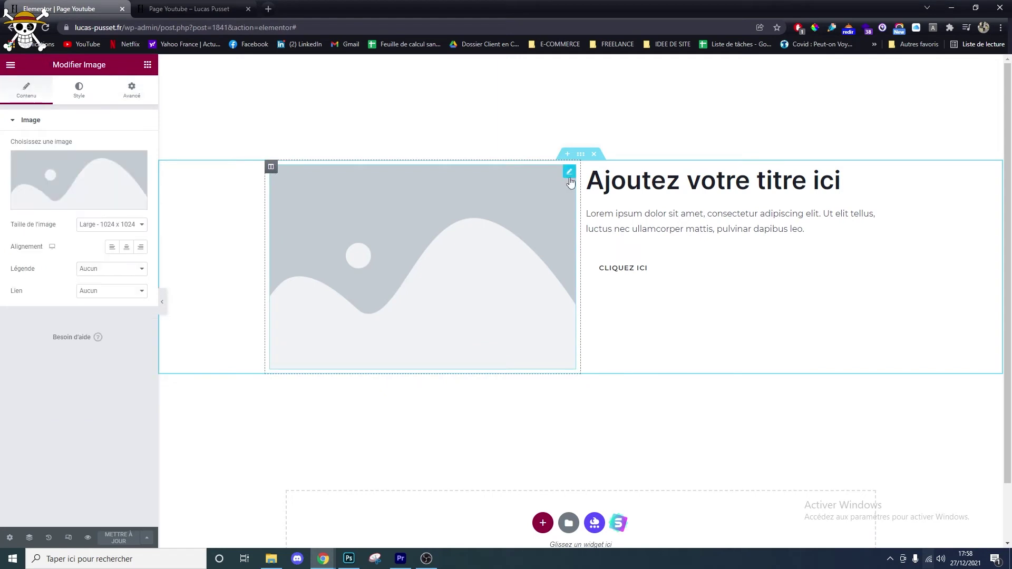
pyautogui.click(82, 85)
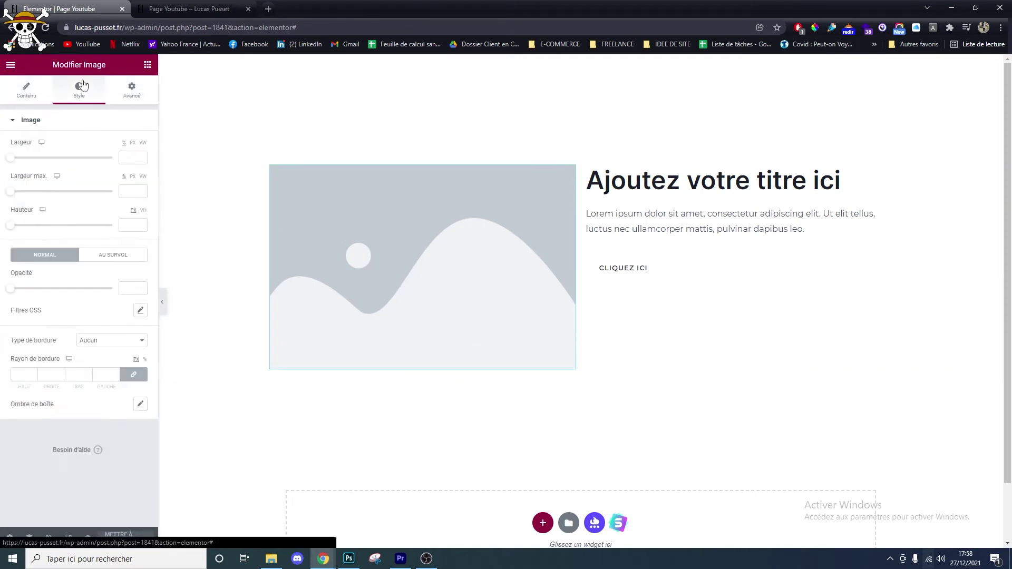
pyautogui.click(114, 256)
pyautogui.scroll(-1, 86, 279)
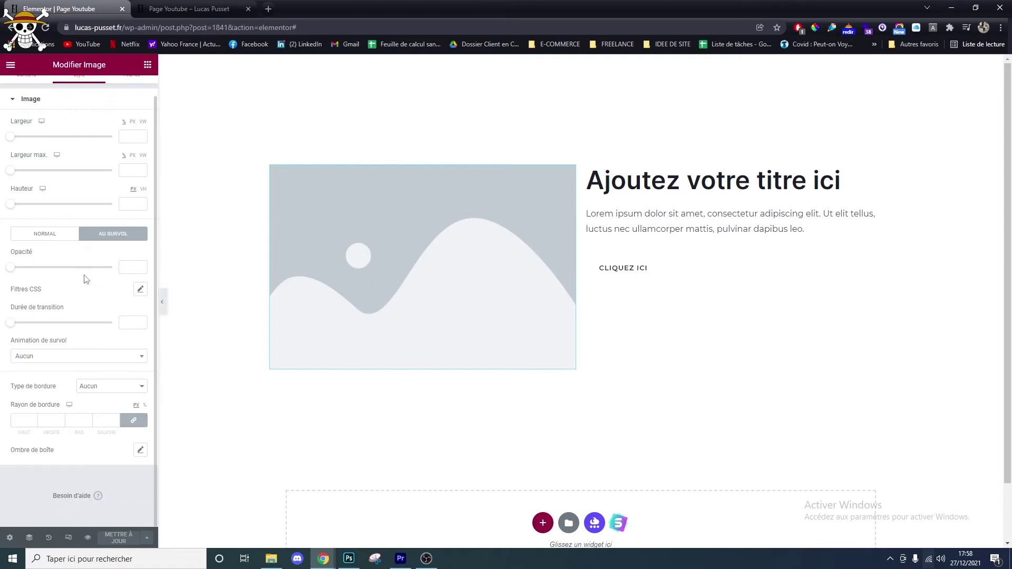
# Step: Try a hover opacity of 0.1 on the image and clear the value again
pyautogui.moveTo(12, 271)
pyautogui.mouseDown()
pyautogui.moveTo(25, 267)
pyautogui.moveTo(6, 268)
pyautogui.mouseUp()
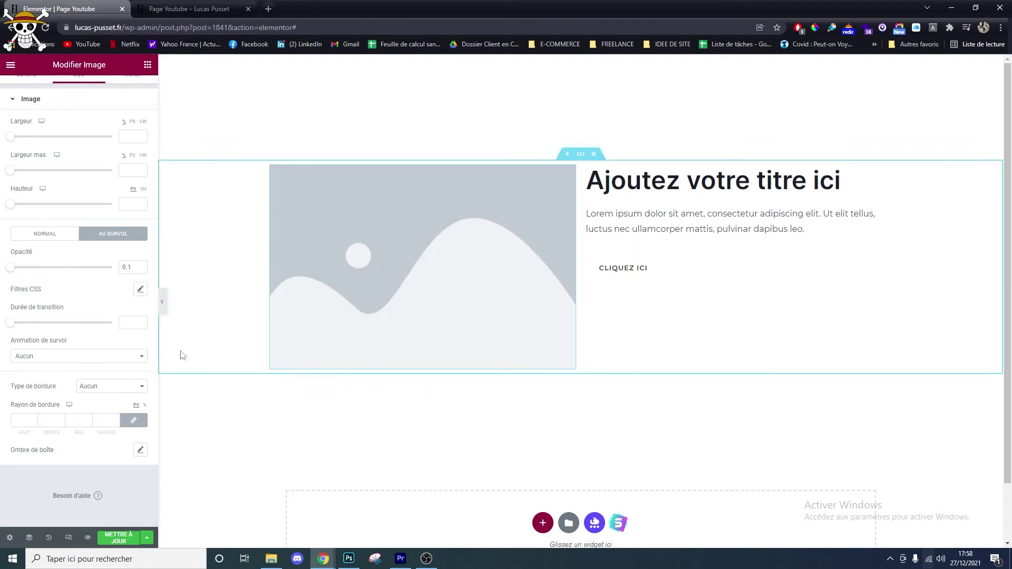
pyautogui.moveTo(136, 267); pyautogui.dragTo(120, 272)
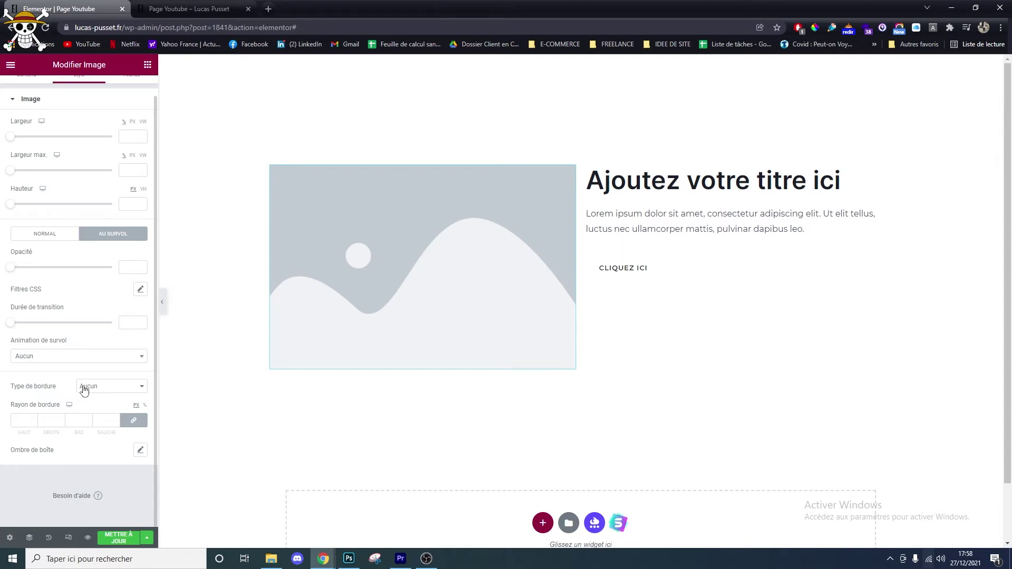
# Step: Try CSS filters on the image's hover state with saturation at 200 and brightness at its minimum
pyautogui.click(141, 290)
pyautogui.moveTo(62, 418); pyautogui.dragTo(121, 413)
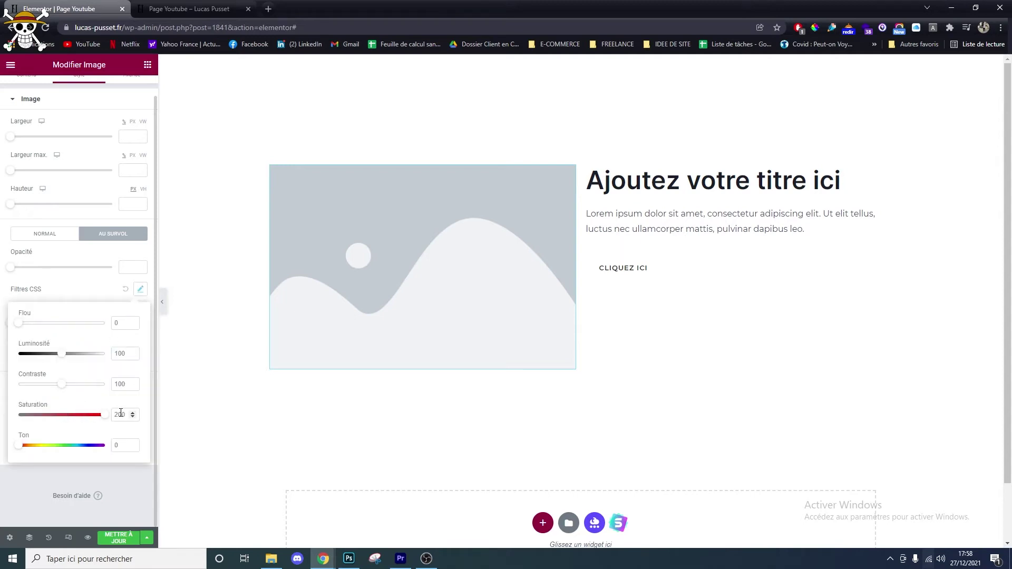
pyautogui.click(248, 285)
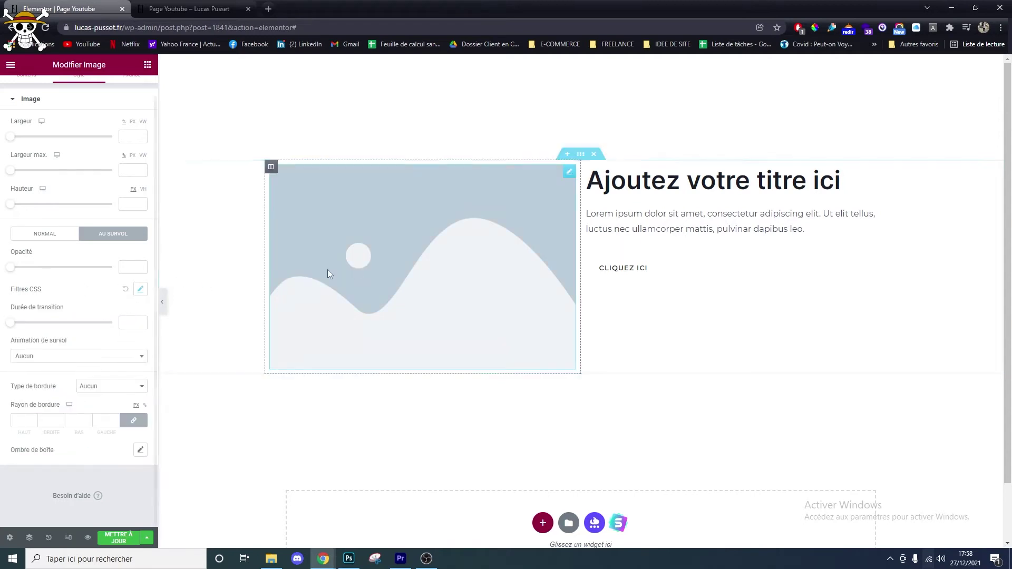
pyautogui.click(140, 289)
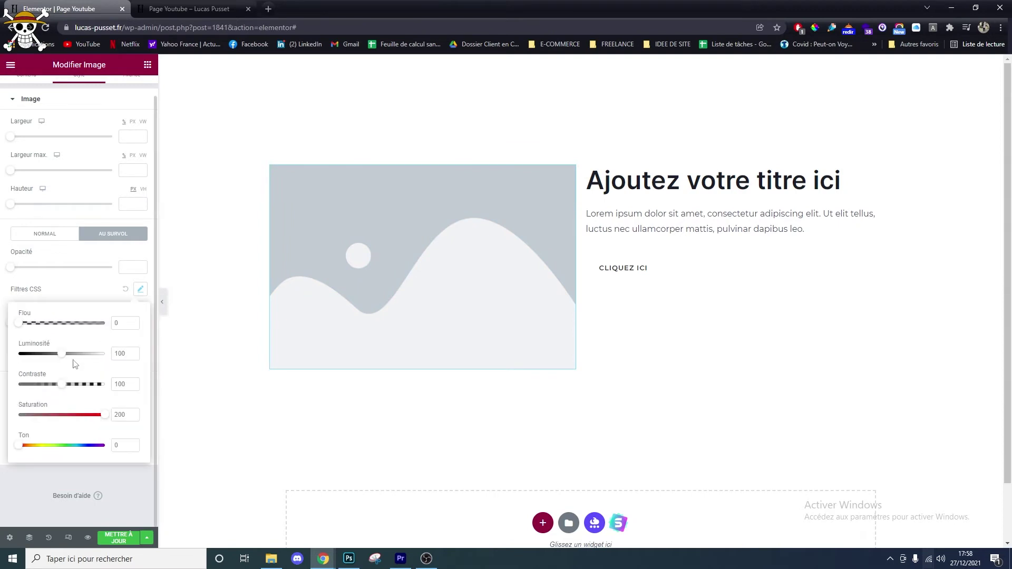
pyautogui.click(5, 359)
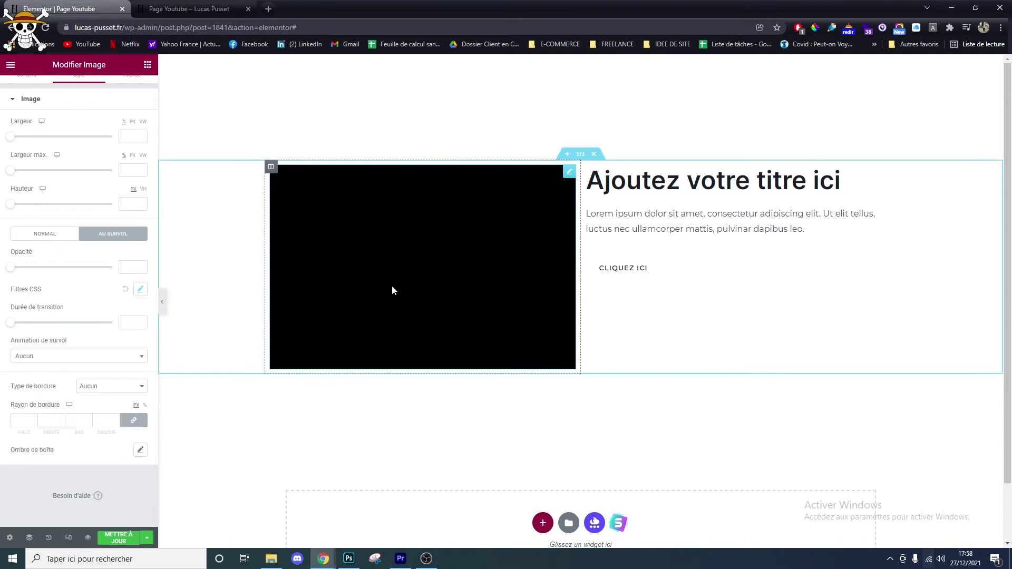
# Step: Try hover filters of brightness 118 and contrast 152, hue 246, and brightness 70 with contrast 34, and reset the image's CSS filters
pyautogui.click(140, 290)
pyautogui.moveTo(68, 354); pyautogui.dragTo(88, 388)
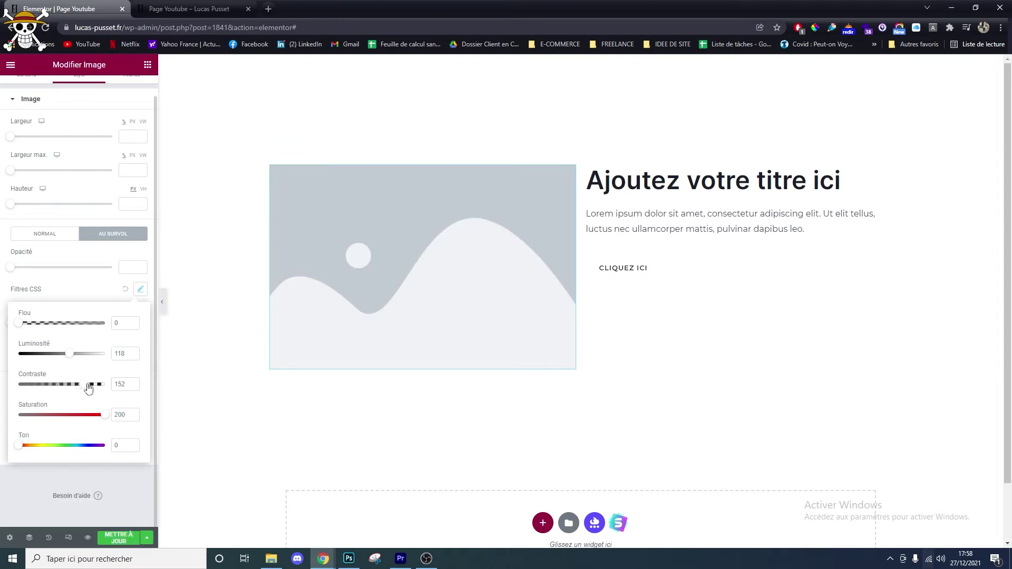
pyautogui.moveTo(97, 447); pyautogui.dragTo(77, 449)
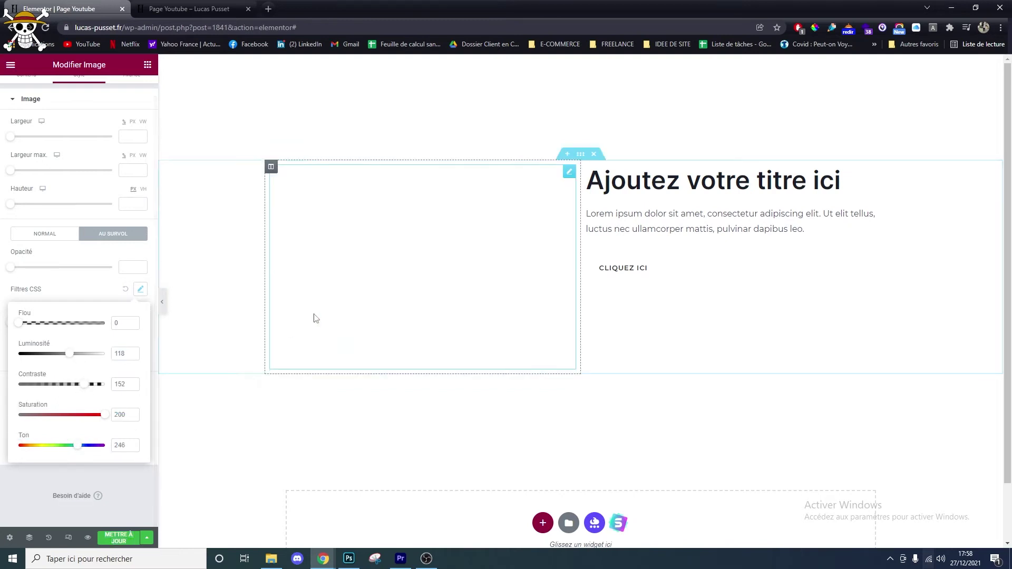
pyautogui.moveTo(71, 354); pyautogui.dragTo(48, 355)
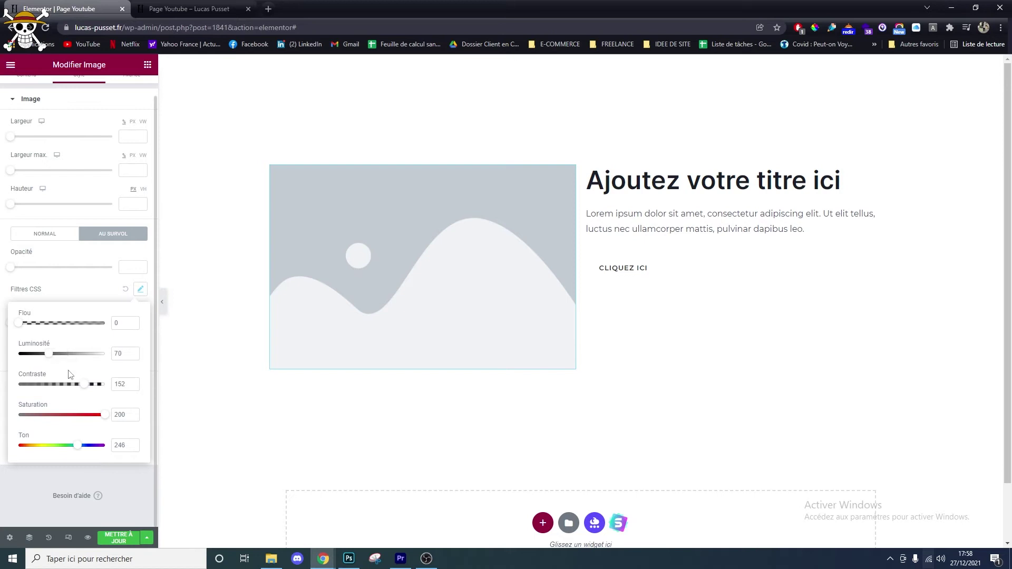
pyautogui.moveTo(90, 389); pyautogui.dragTo(34, 387)
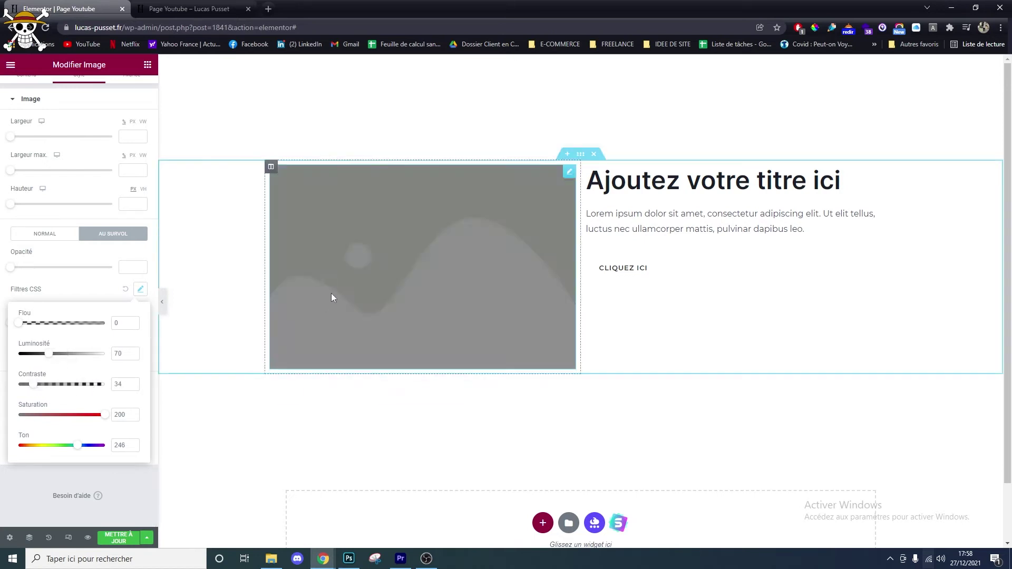
pyautogui.click(126, 289)
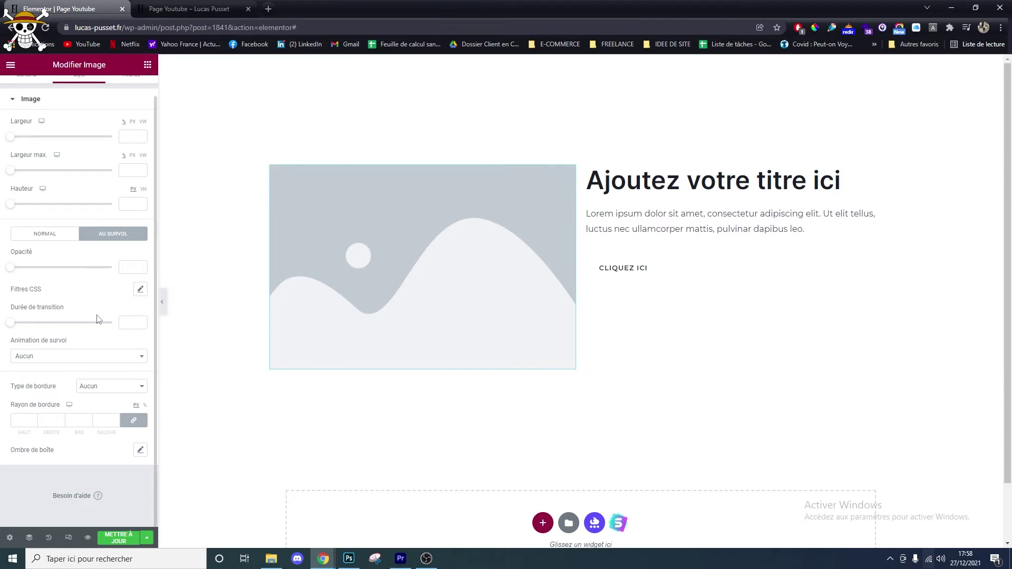
# Step: Set the image's hover animation to Pulse Grow
pyautogui.click(59, 356)
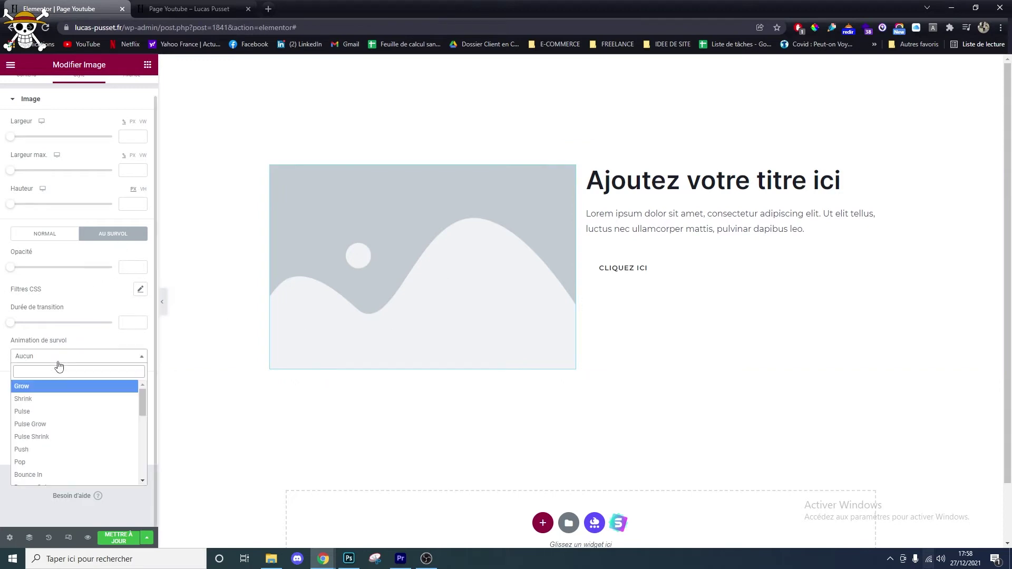
pyautogui.click(73, 429)
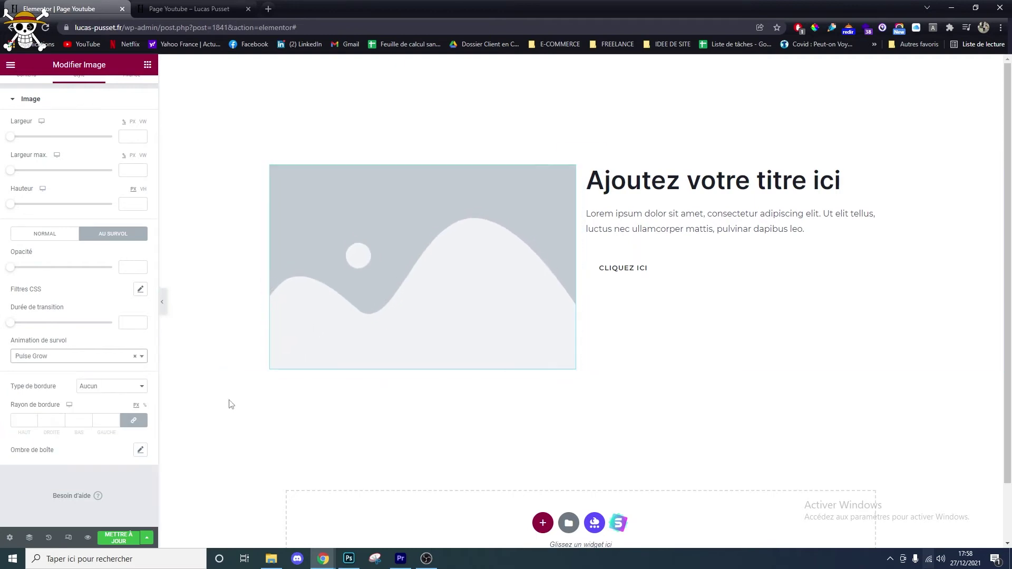
# Step: Give the button's normal state the global text colour "Nouvelle couleur globale" and the background colour TERRACOTA
pyautogui.click(688, 278)
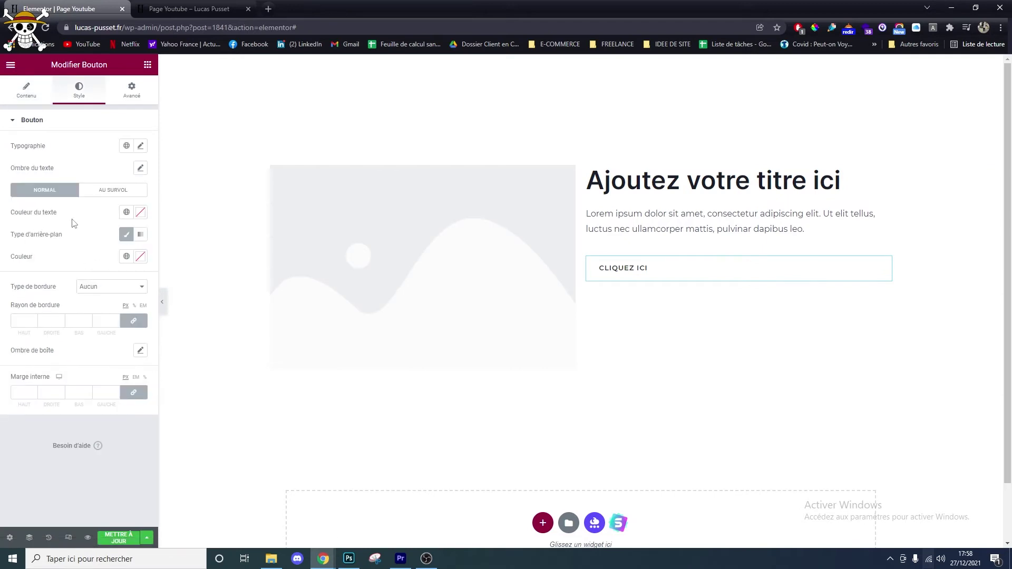
pyautogui.click(126, 213)
pyautogui.scroll(-1, 81, 309)
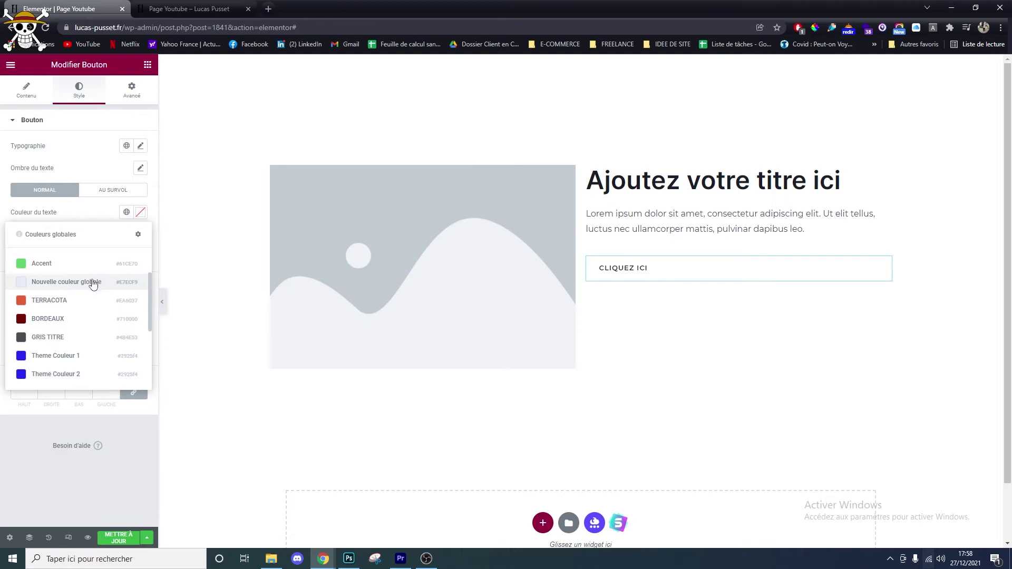
pyautogui.click(93, 283)
pyautogui.click(126, 256)
pyautogui.click(57, 395)
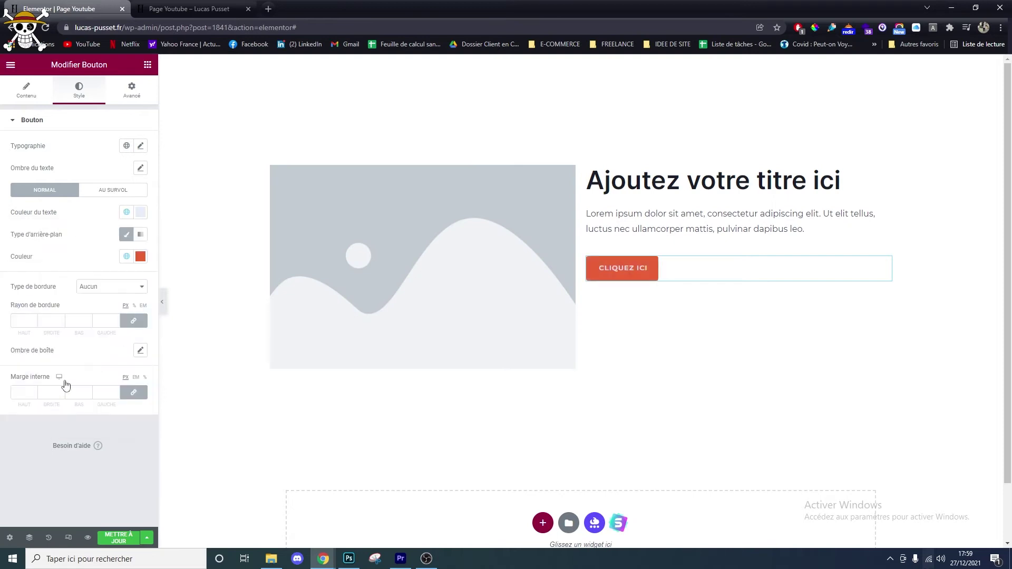
# Step: Set the button's hover text colour to global TERRACOTA and its hover background colour to white #FFFFFF
pyautogui.click(117, 194)
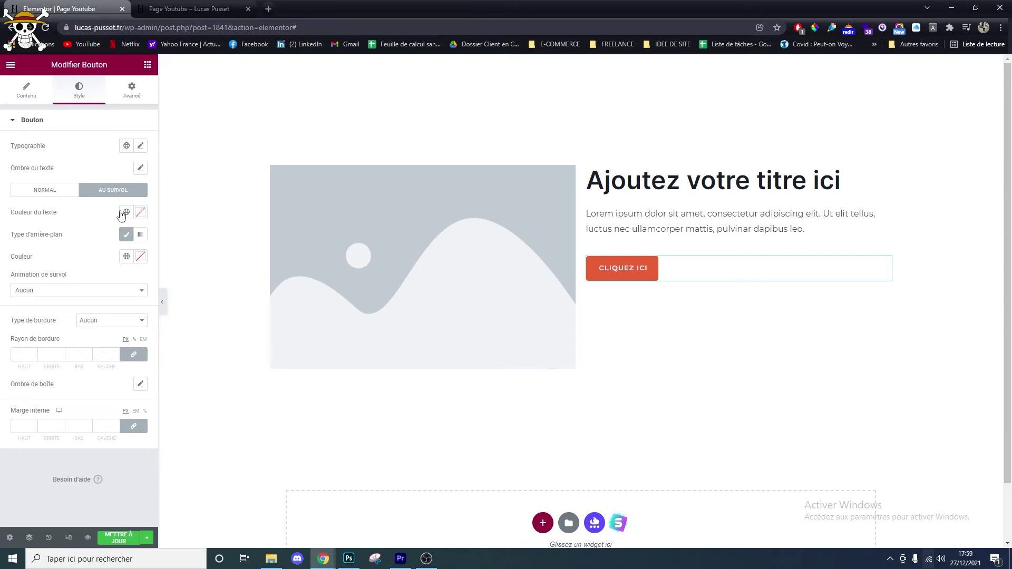
pyautogui.click(127, 212)
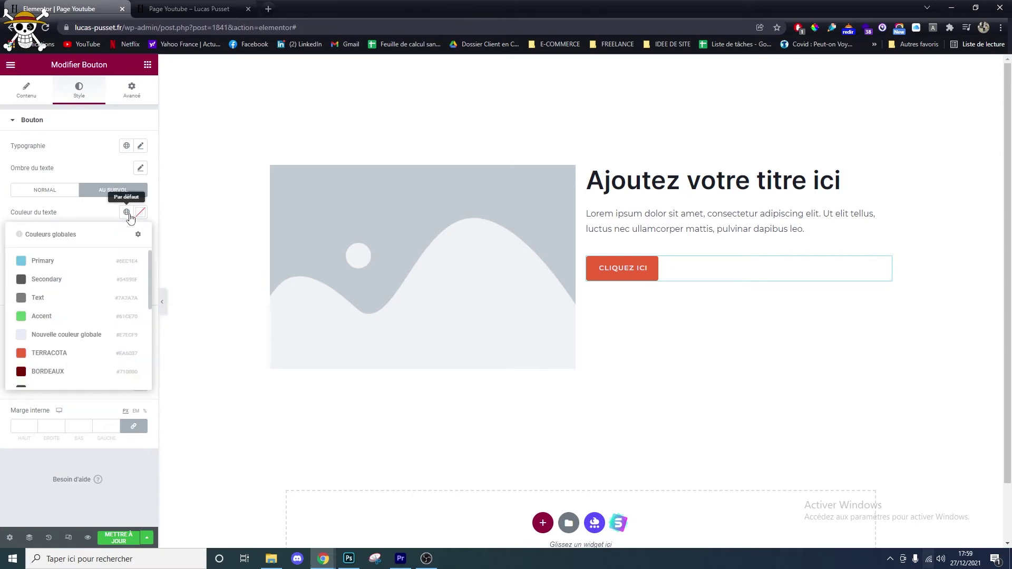
pyautogui.click(77, 353)
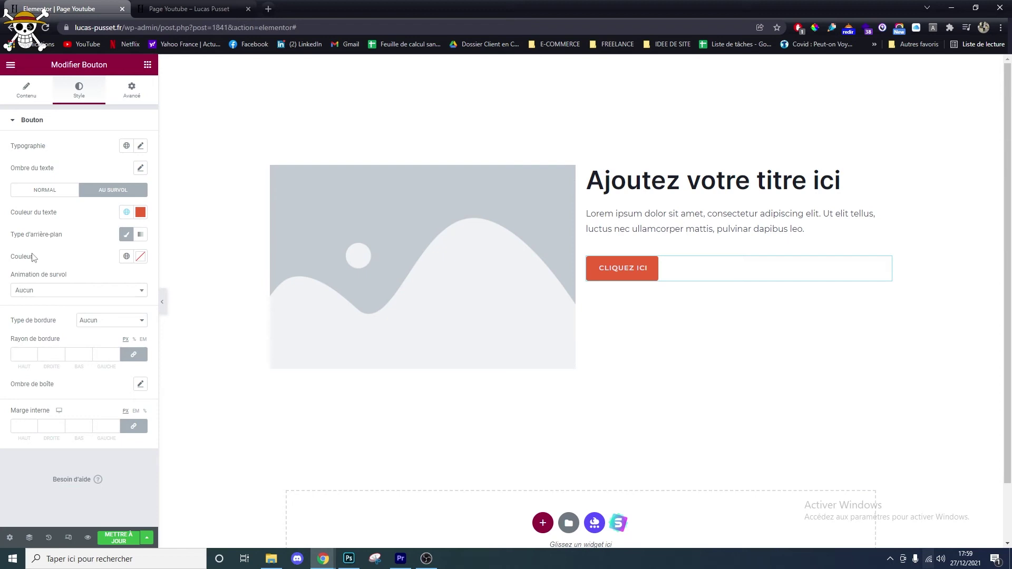
pyautogui.click(140, 256)
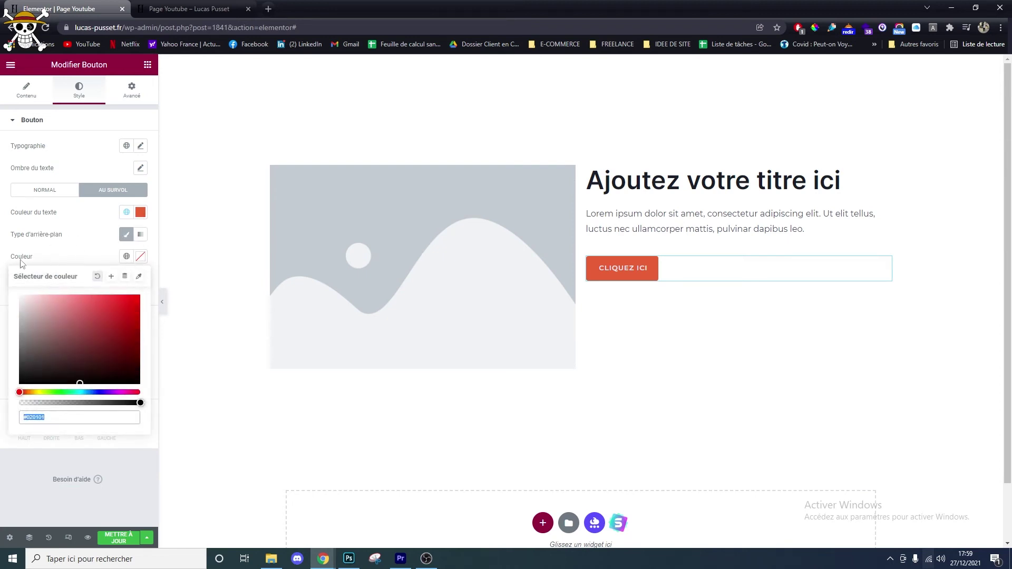
pyautogui.click(71, 256)
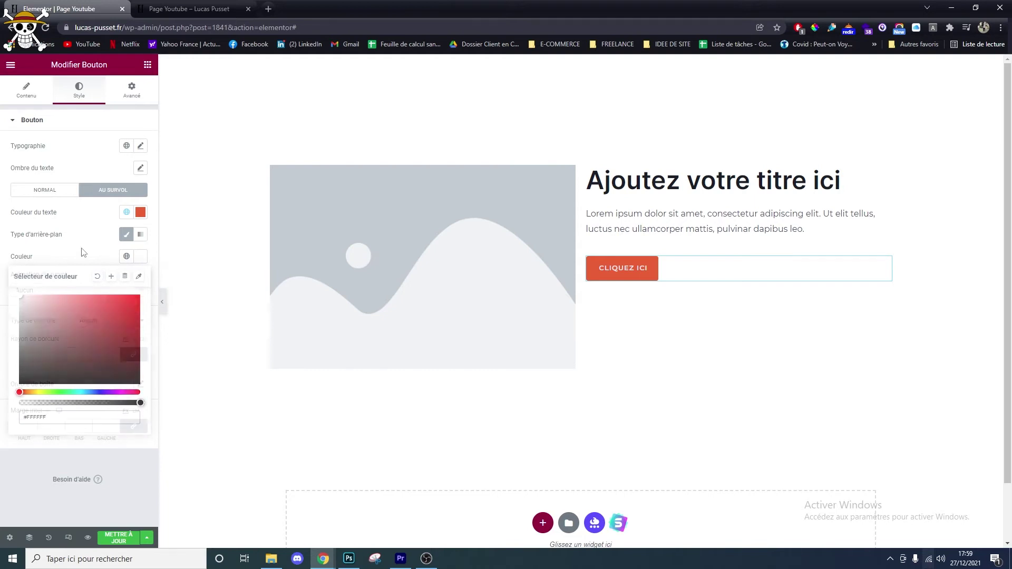
# Step: Add a Continue border to the button, 2 px wide on all sides, in the global TERRACOTA colour
pyautogui.click(47, 192)
pyautogui.click(113, 297)
pyautogui.click(114, 301)
pyautogui.click(118, 319)
pyautogui.write('2')
pyautogui.click(127, 349)
pyautogui.click(81, 489)
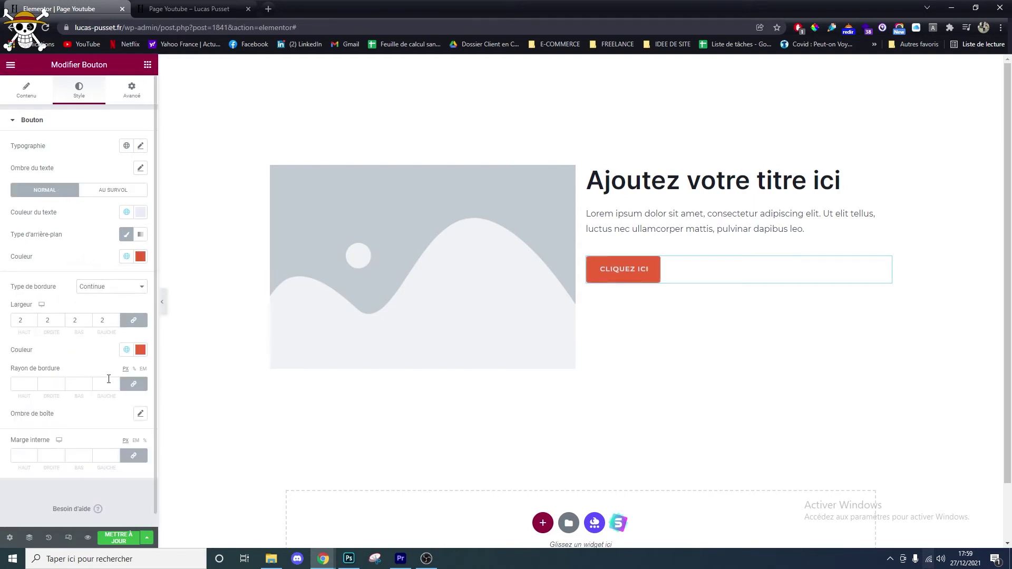
# Step: Set the button's hover border colour to TERRACOTA and its hover animation to Grow
pyautogui.click(104, 193)
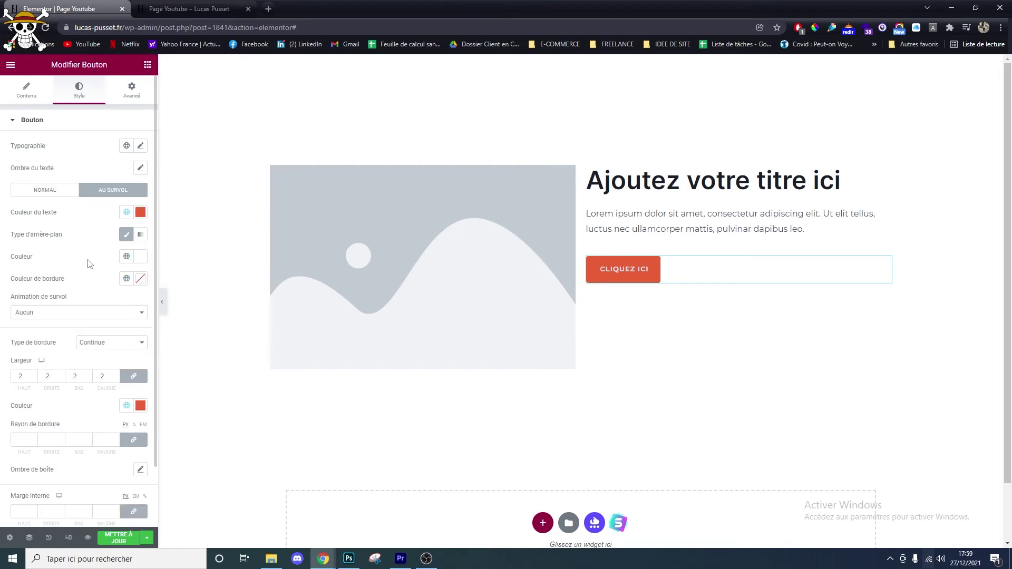
pyautogui.click(126, 279)
pyautogui.click(53, 419)
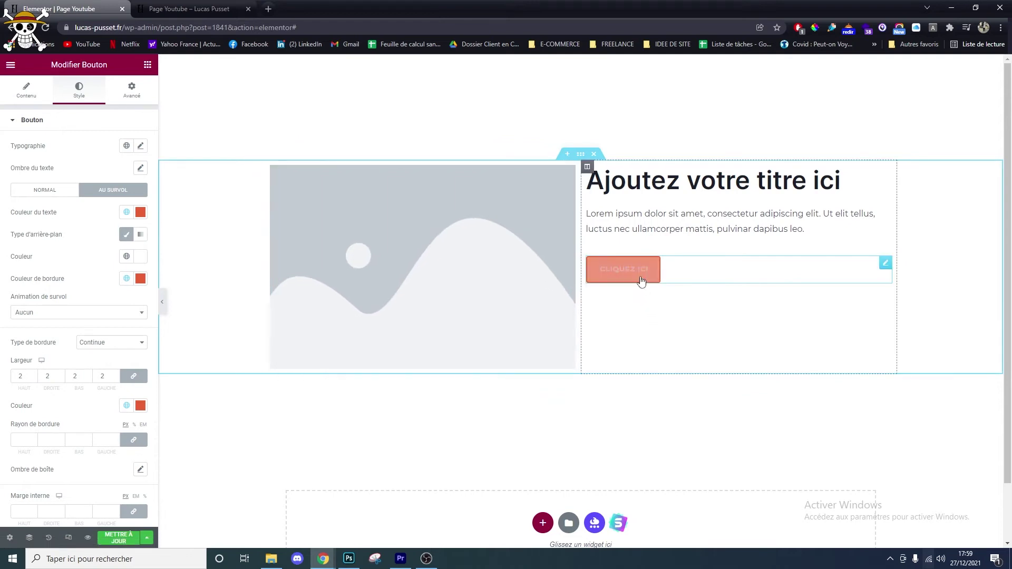
pyautogui.click(63, 312)
pyautogui.click(40, 345)
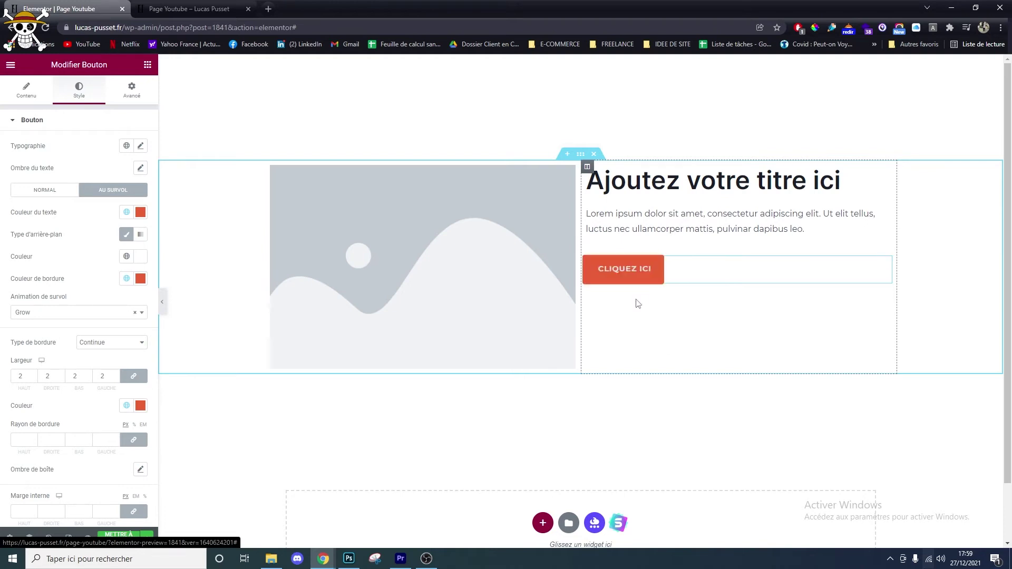
# Step: Update the page, reload its live preview to check the button's hover effect, and return to the editor
pyautogui.click(119, 539)
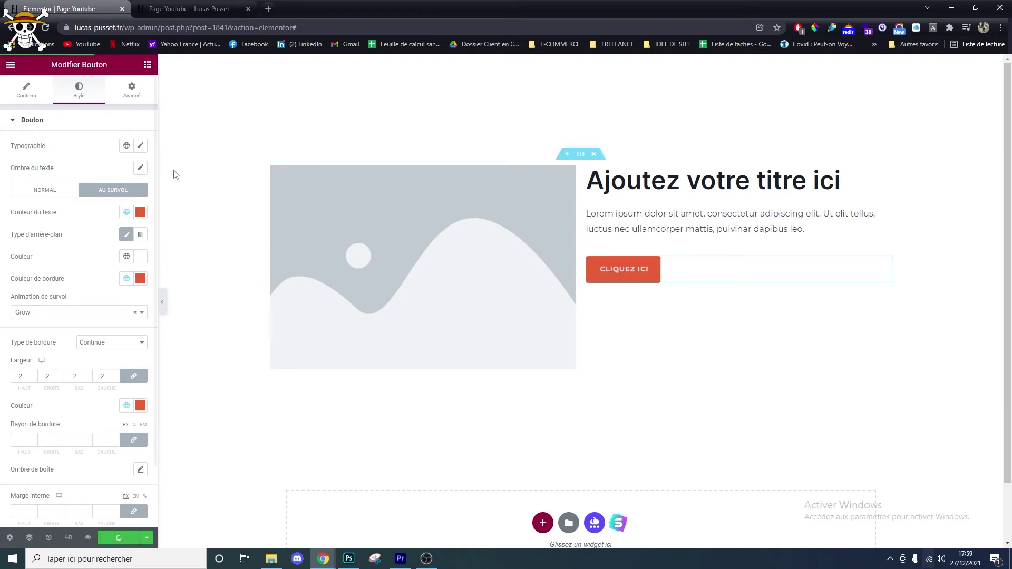
pyautogui.hotkey('ctrl', 'Tab')
pyautogui.press('F5')
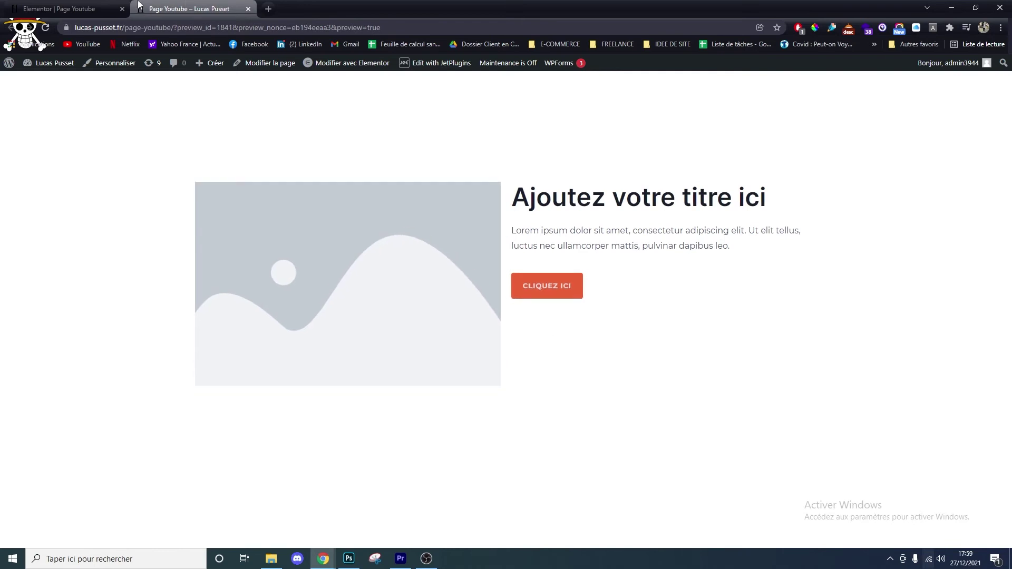
pyautogui.click(78, 7)
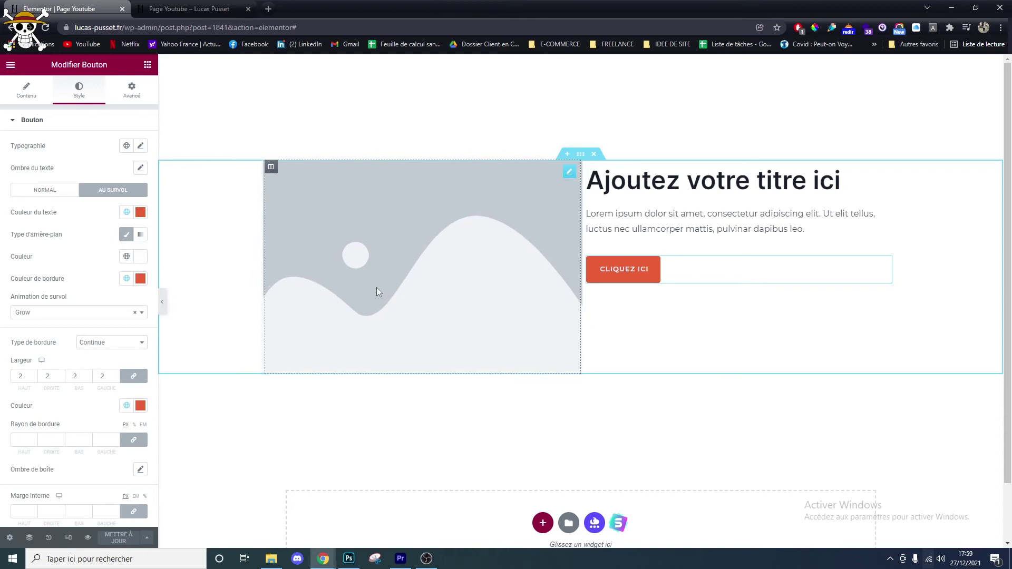
# Step: Open the style settings of the whole section and set its hover background type to Classique
pyautogui.click(583, 154)
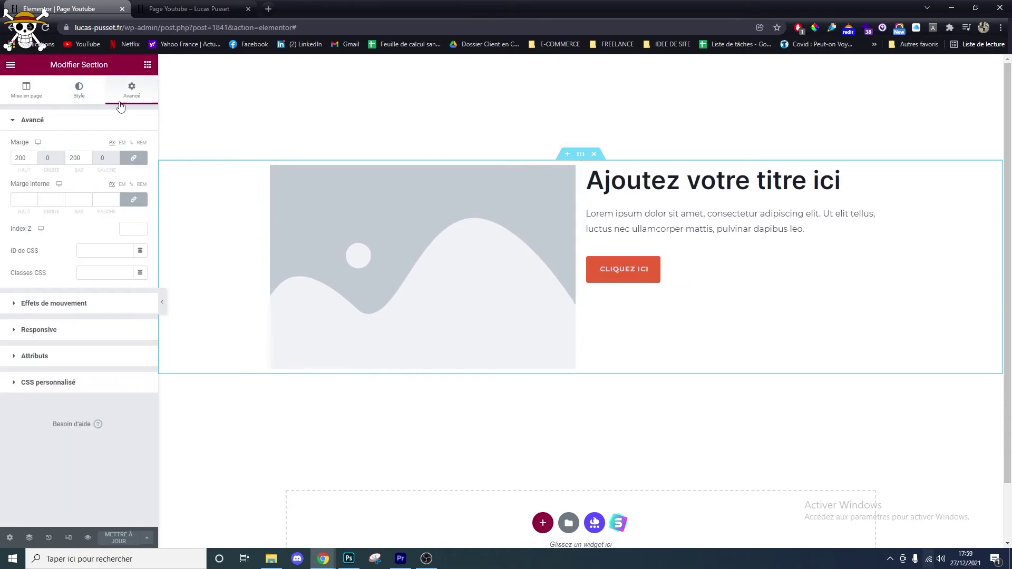
pyautogui.click(73, 91)
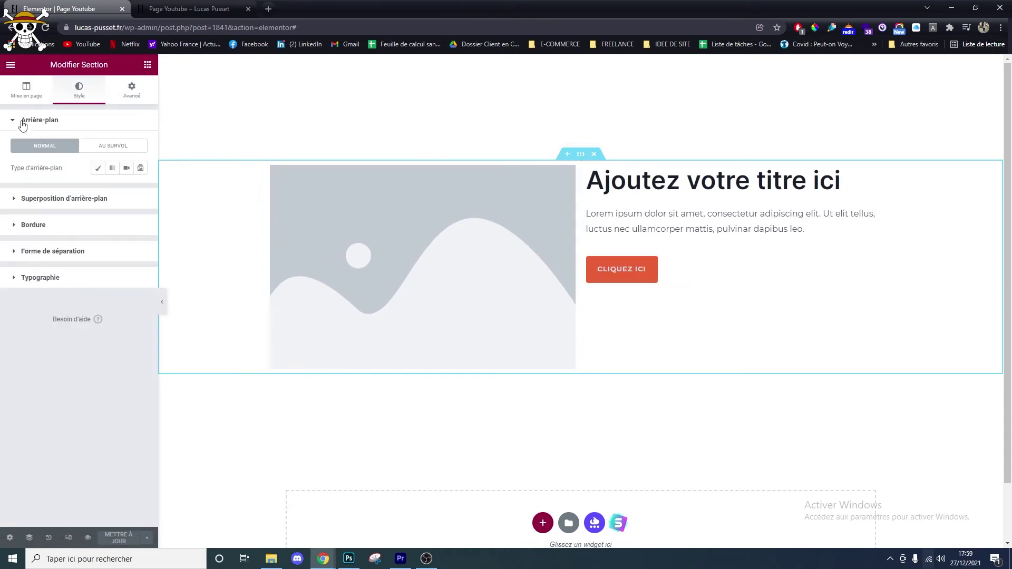
pyautogui.moveTo(60, 203); pyautogui.dragTo(63, 157)
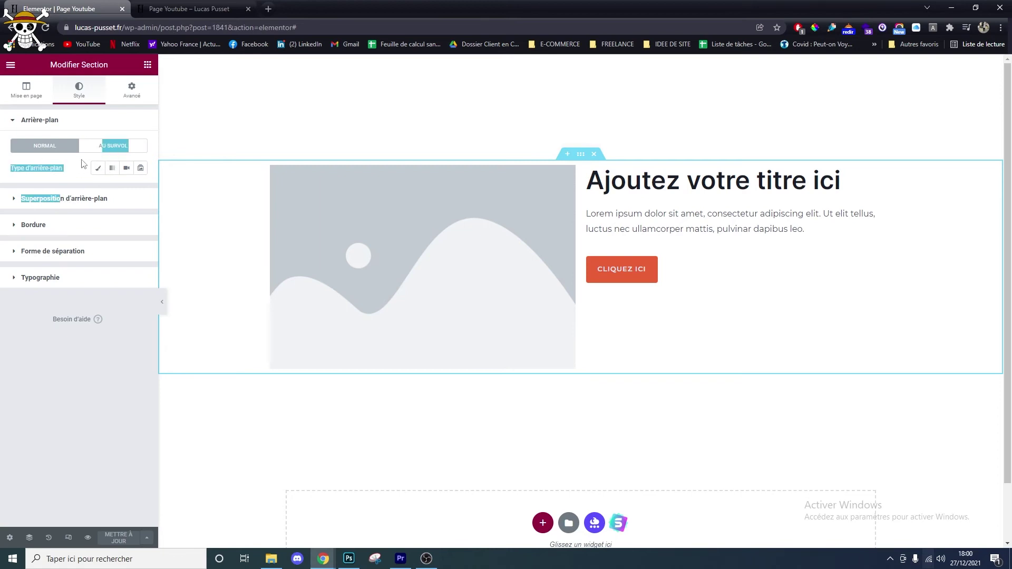
pyautogui.click(102, 129)
pyautogui.click(103, 120)
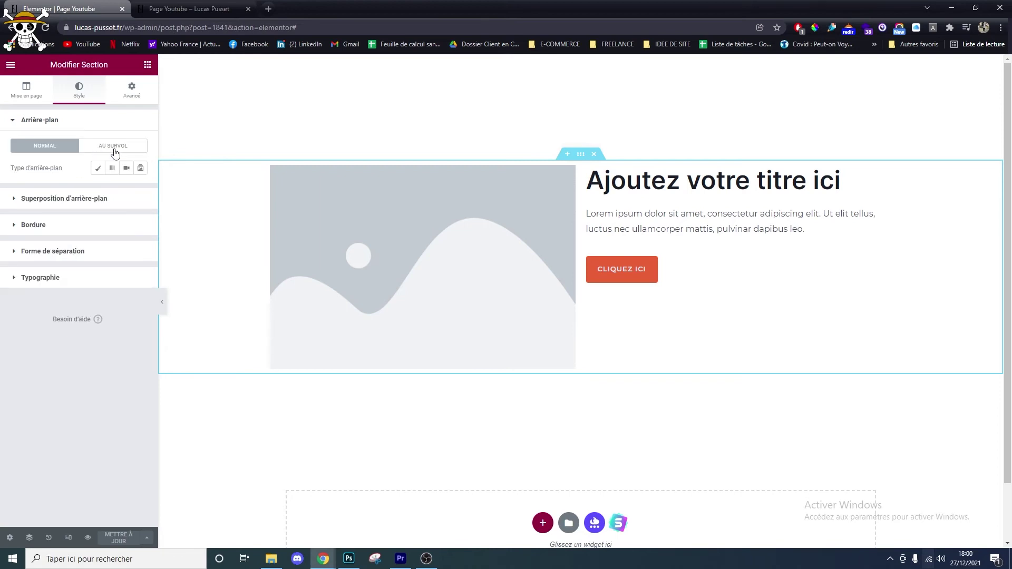
pyautogui.click(115, 152)
pyautogui.click(126, 168)
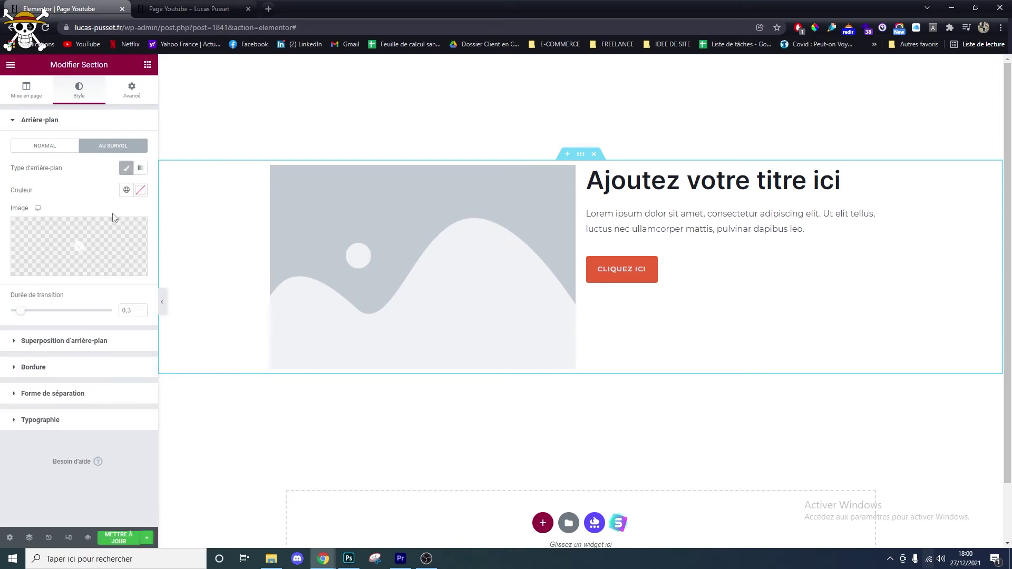
# Step: Set the section's hover background colour to blue, about #0374FD, without choosing a background image
pyautogui.click(93, 234)
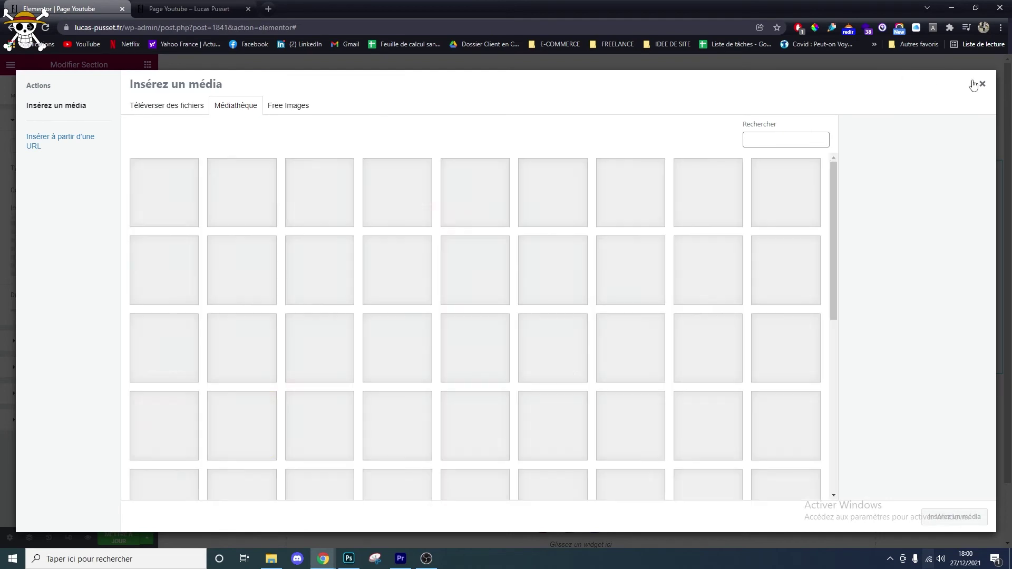
pyautogui.click(982, 84)
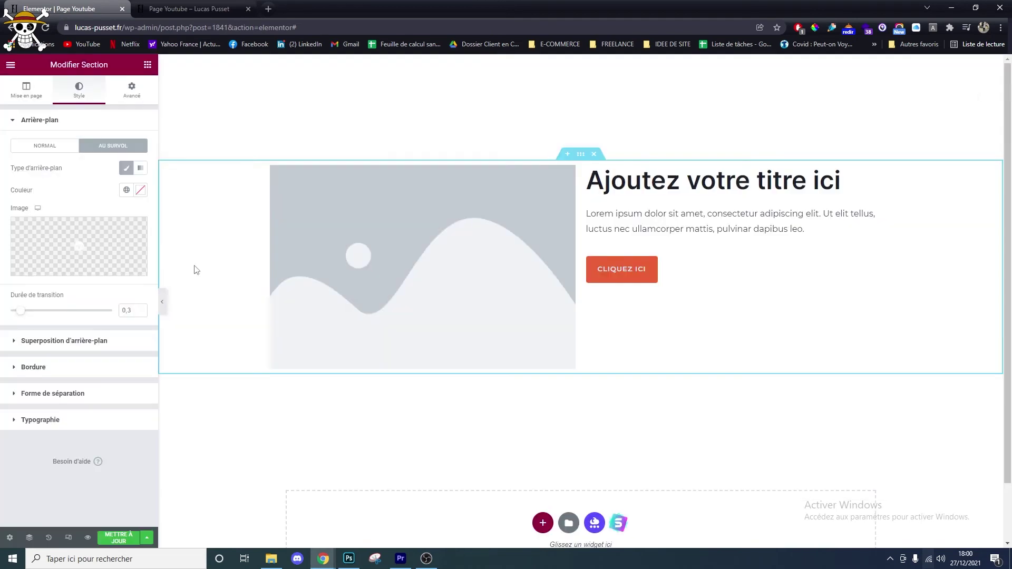
pyautogui.click(143, 193)
pyautogui.click(90, 326)
pyautogui.moveTo(103, 297); pyautogui.dragTo(139, 229)
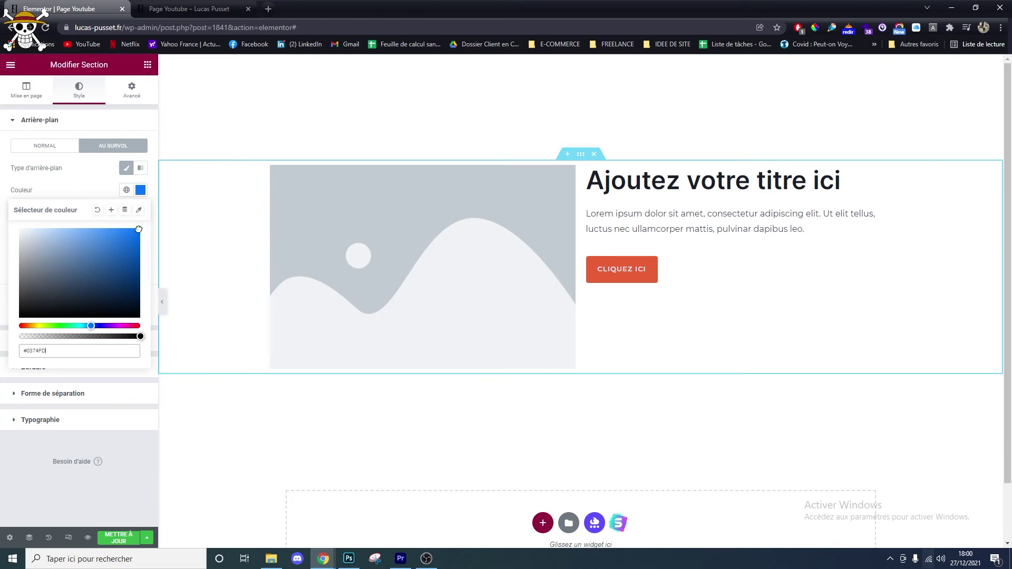
pyautogui.click(87, 186)
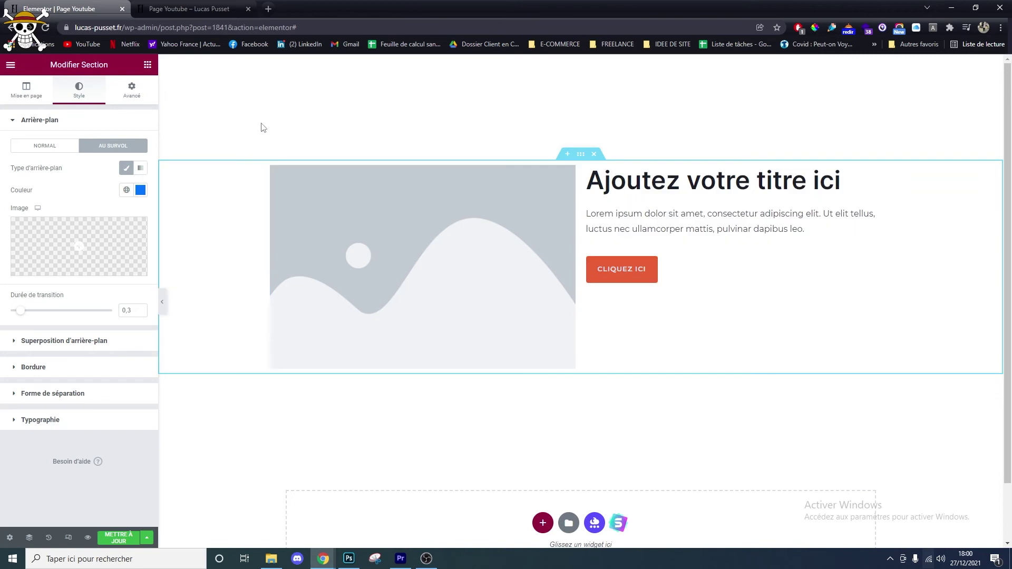
# Step: Give the section's normal state a Classique background in red #FF0000
pyautogui.click(55, 151)
pyautogui.click(98, 168)
pyautogui.click(140, 190)
pyautogui.moveTo(128, 248); pyautogui.dragTo(152, 217)
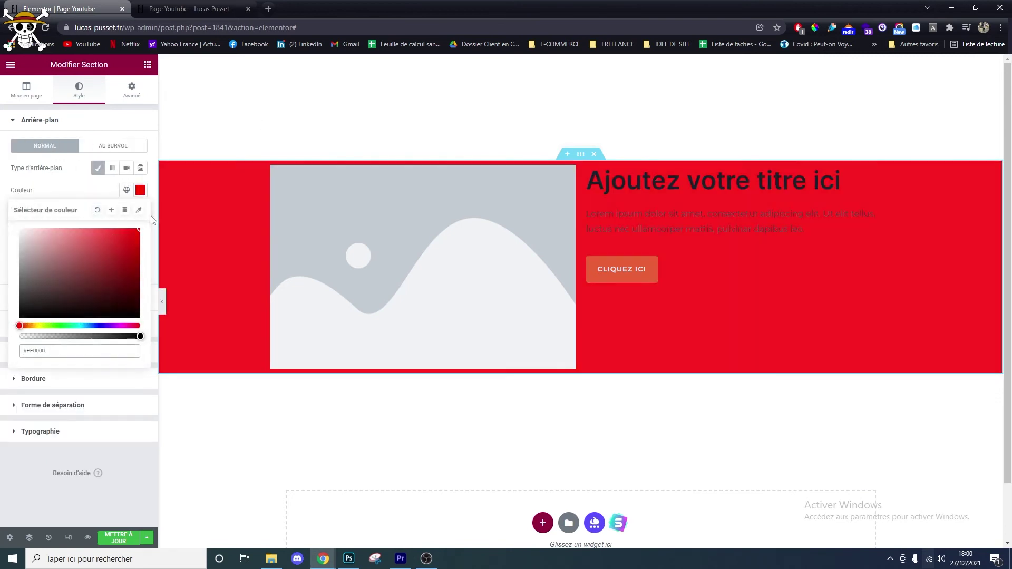
pyautogui.click(74, 196)
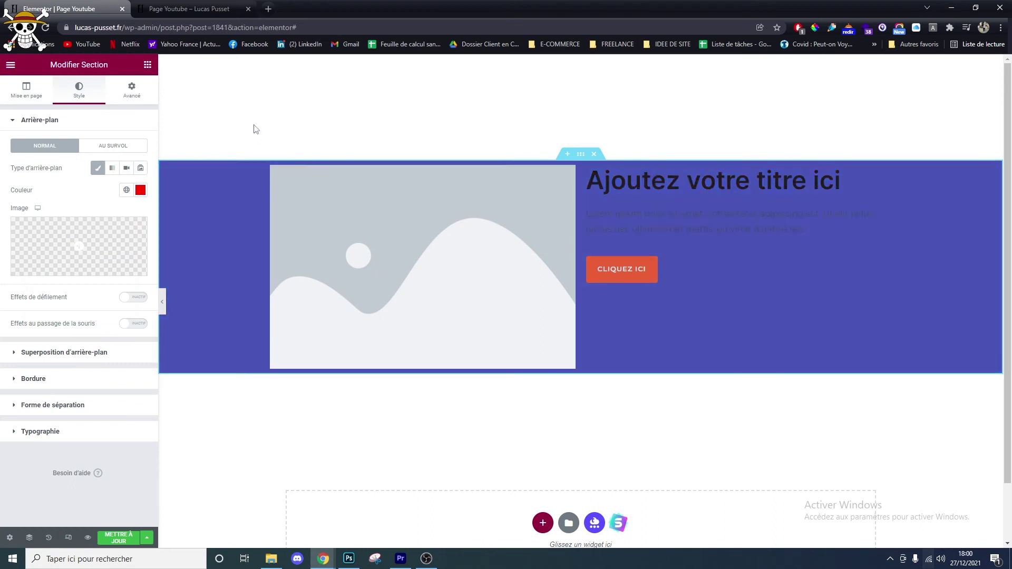
# Step: Remove the Classique background from both the normal and the hover state of the section
pyautogui.click(105, 169)
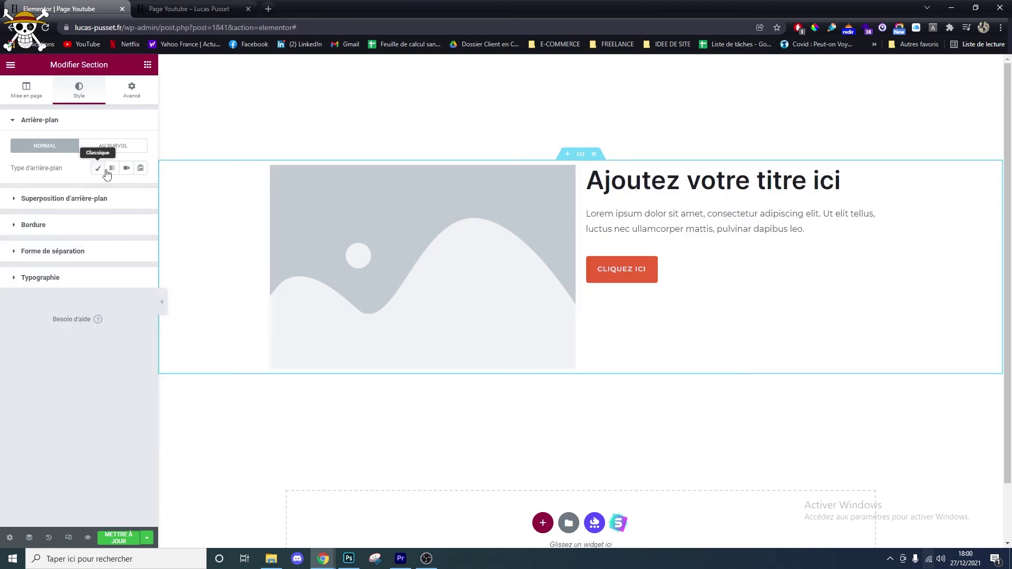
pyautogui.click(106, 148)
pyautogui.click(126, 170)
pyautogui.click(31, 149)
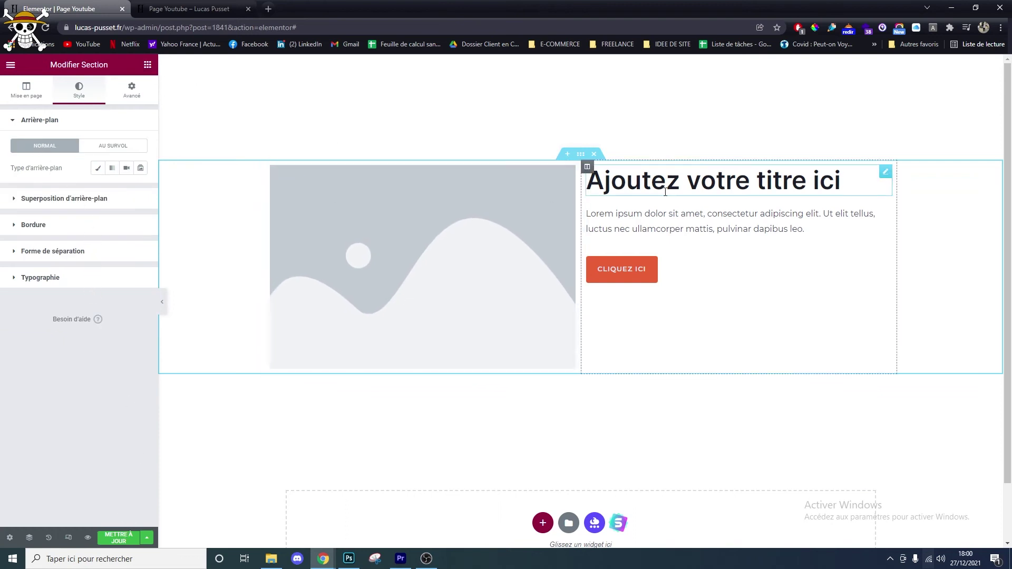
# Step: Examine the style options of the title and of the paragraph text for hover settings
pyautogui.click(839, 182)
pyautogui.click(80, 94)
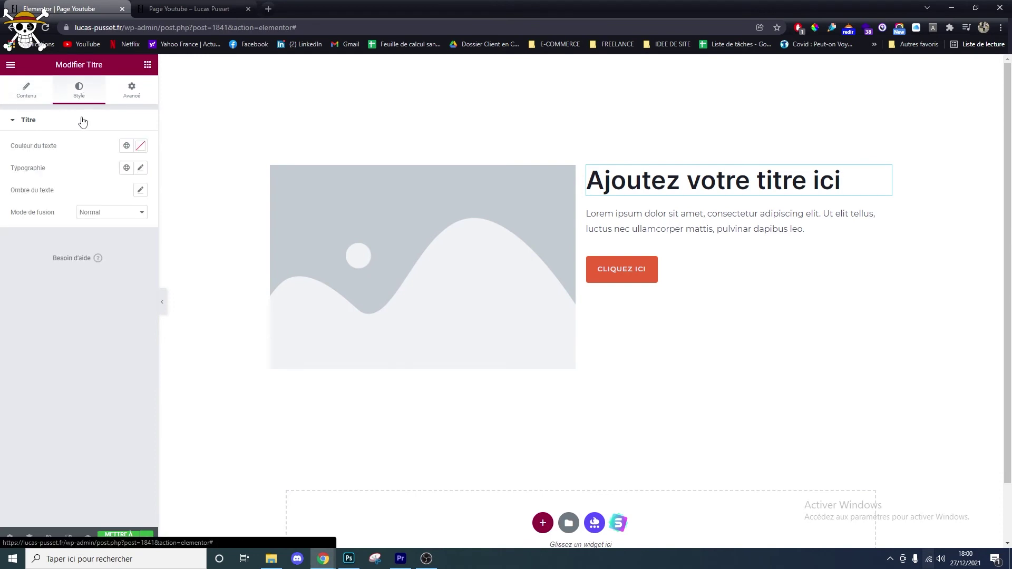
pyautogui.click(723, 227)
pyautogui.click(80, 93)
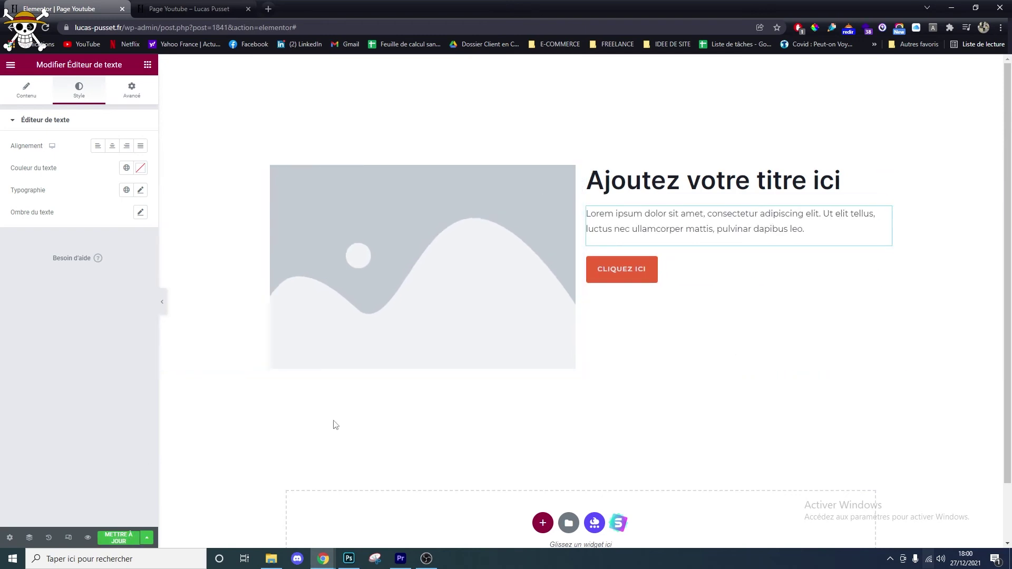
# Step: Add an Icône widget above the title in the text column
pyautogui.click(148, 65)
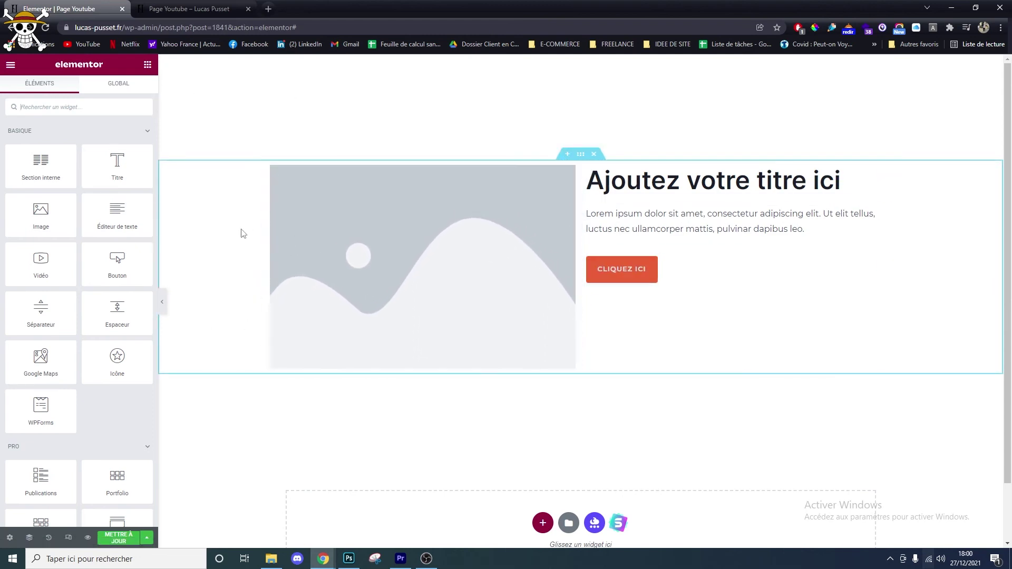
pyautogui.scroll(-2, 119, 308)
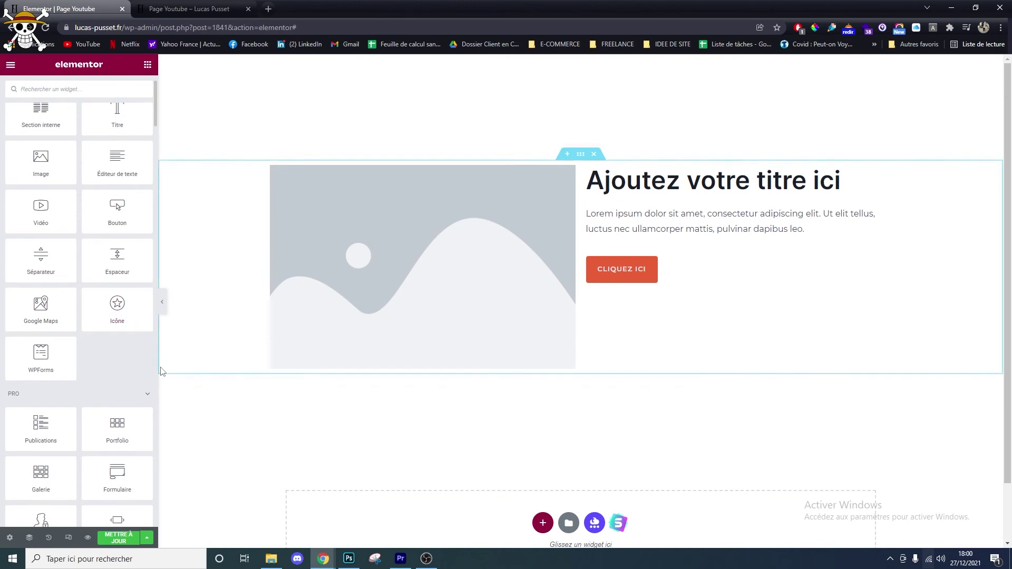
pyautogui.moveTo(108, 254); pyautogui.dragTo(646, 171)
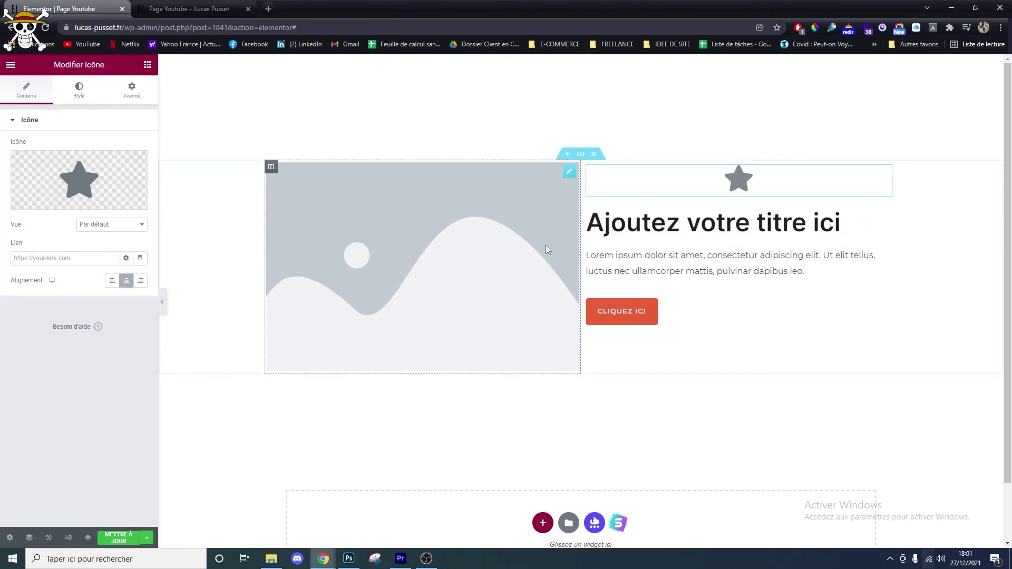
# Step: Set the icon's hover main colour to global TERRACOTA and its hover animation to Grow
pyautogui.click(79, 89)
pyautogui.click(108, 146)
pyautogui.click(126, 168)
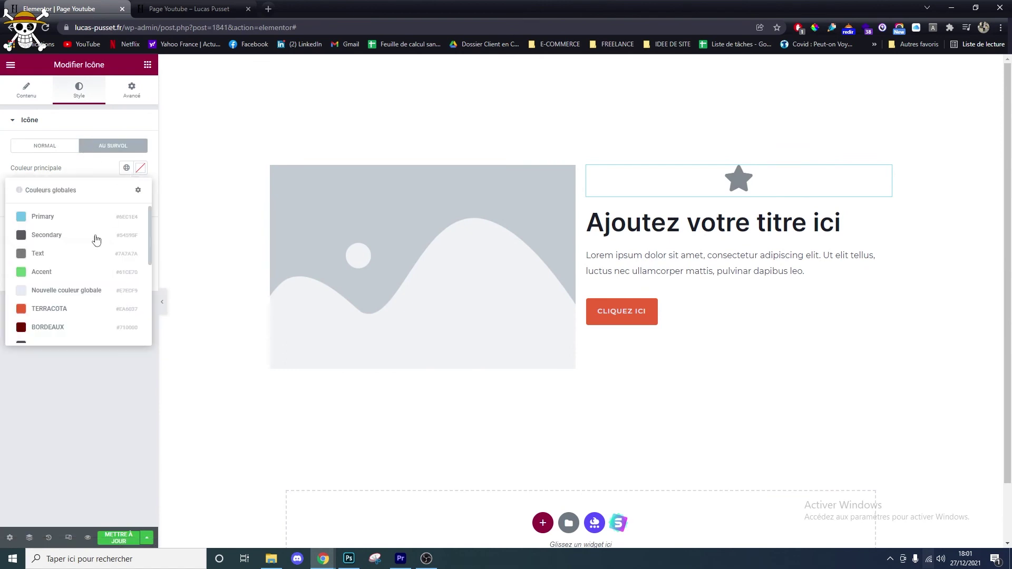
pyautogui.click(54, 316)
pyautogui.click(77, 204)
pyautogui.click(73, 231)
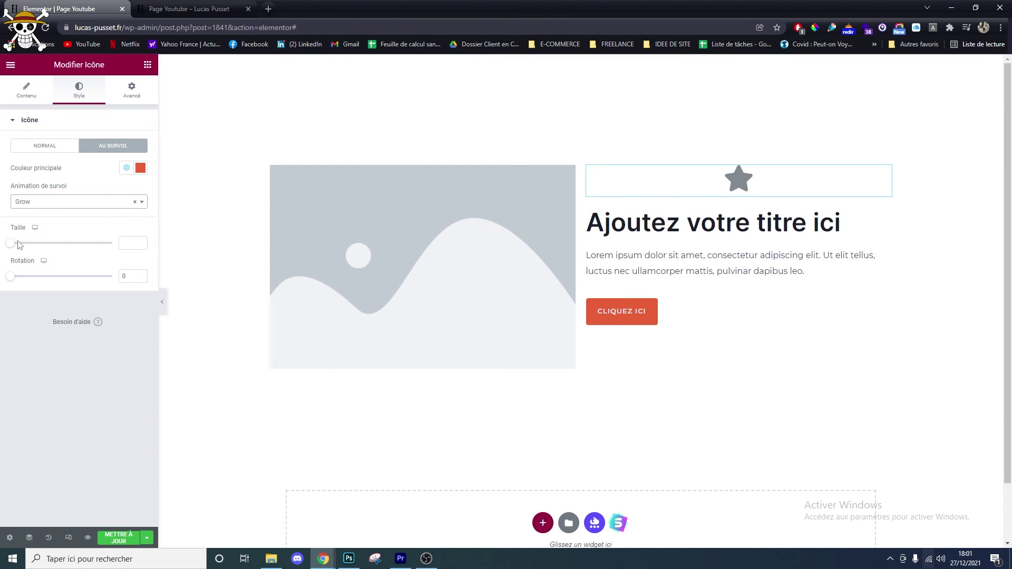
# Step: Set the star icon's size to 72
pyautogui.moveTo(10, 244); pyautogui.dragTo(82, 244)
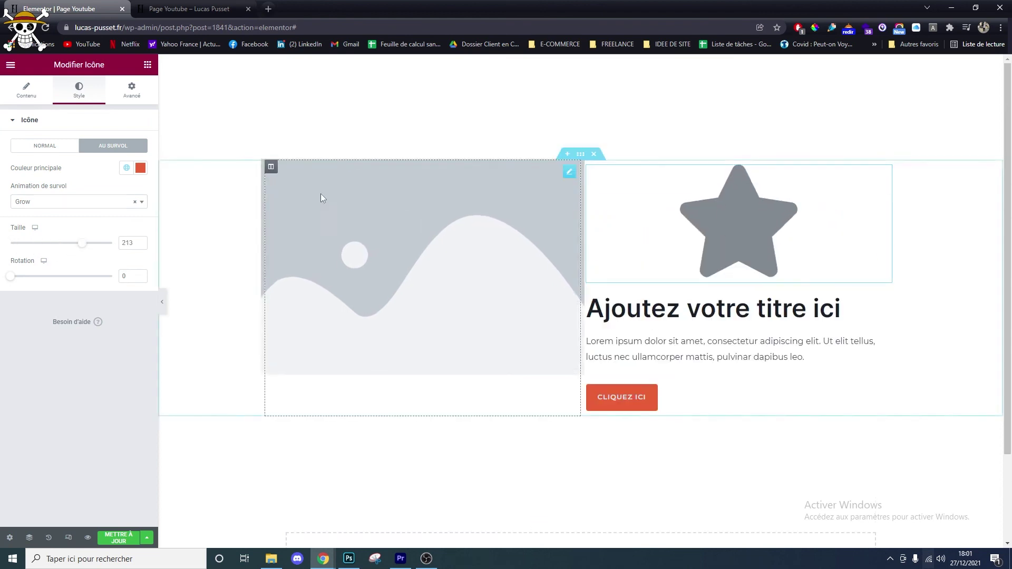
pyautogui.click(45, 146)
pyautogui.click(112, 146)
pyautogui.click(52, 121)
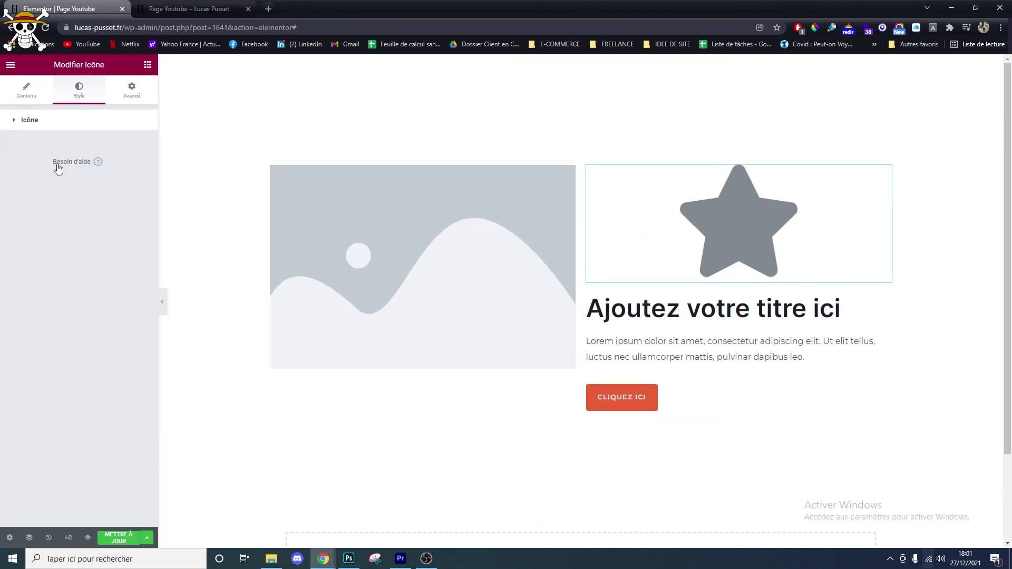
pyautogui.click(74, 121)
pyautogui.moveTo(83, 210); pyautogui.dragTo(33, 209)
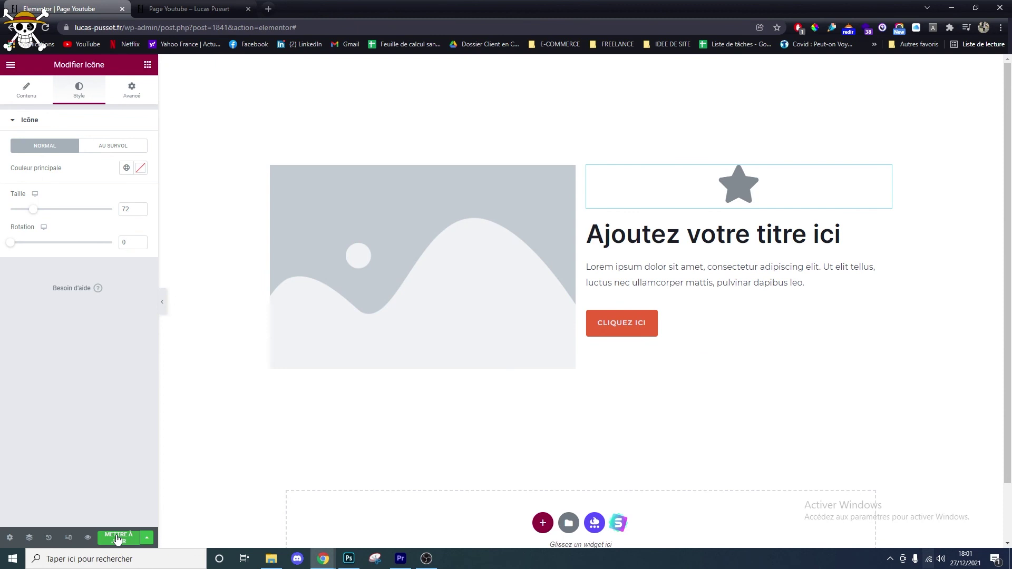
# Step: Open the live preview of the page and reload it to check the icon's hover effect
pyautogui.click(241, 5)
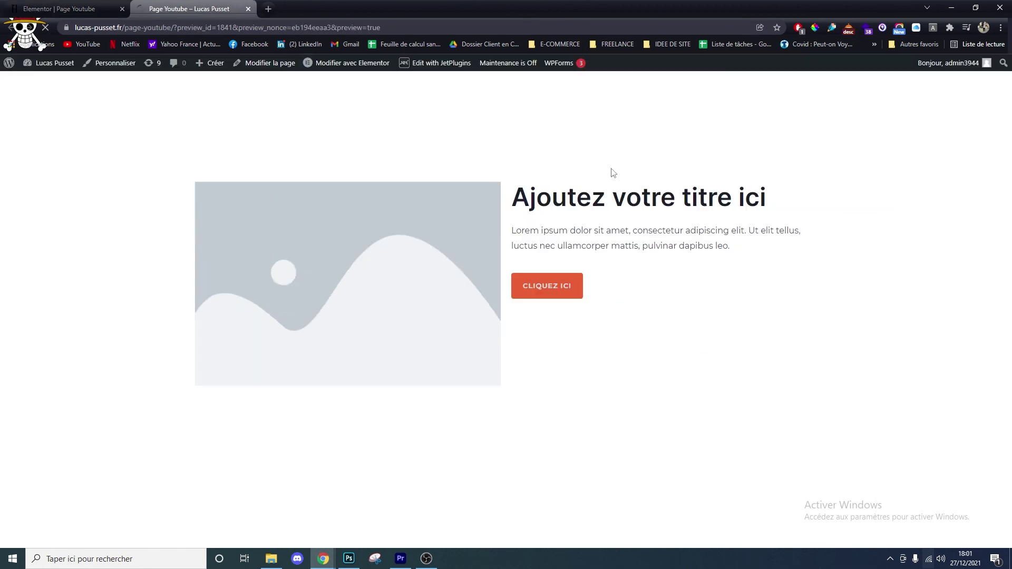